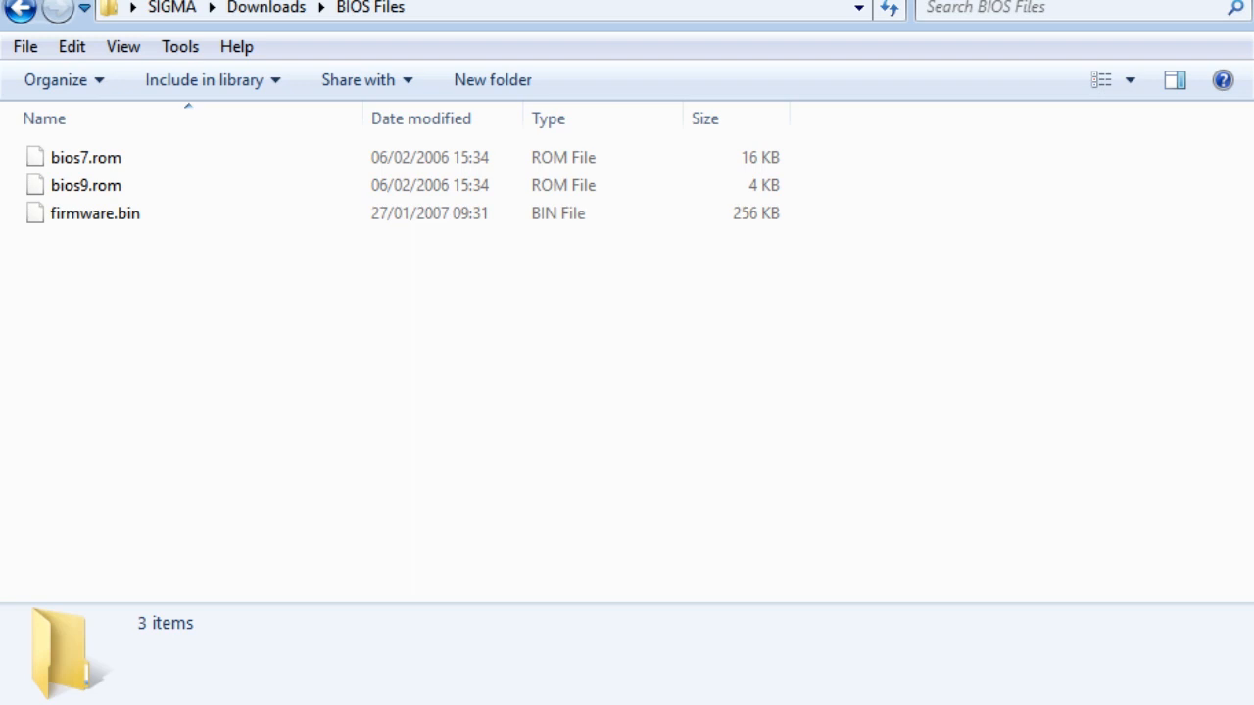
Rename bios7.rom in the BIOS Files folder to bios7.bin and accept the extension change.
left_click(392, 157)
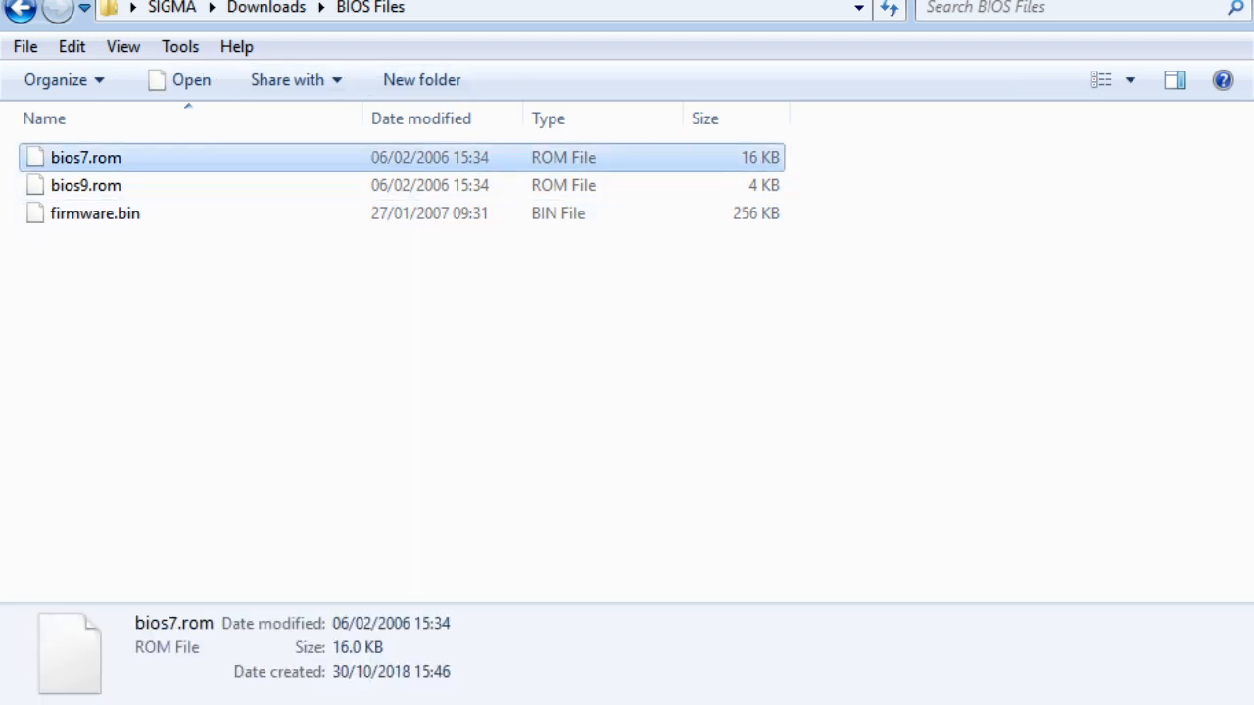
key("F2")
key("End")
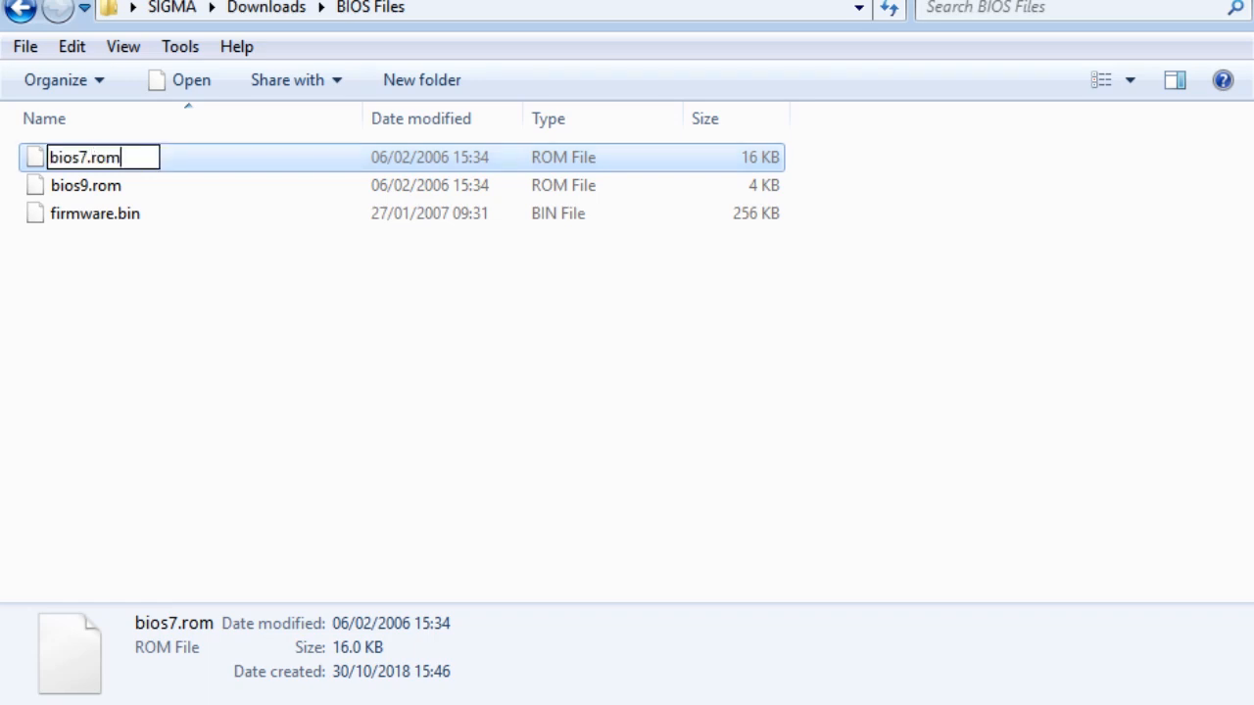
key("BackSpace")
key("BackSpace")
key("BackSpace")
type("bin")
key("Return")
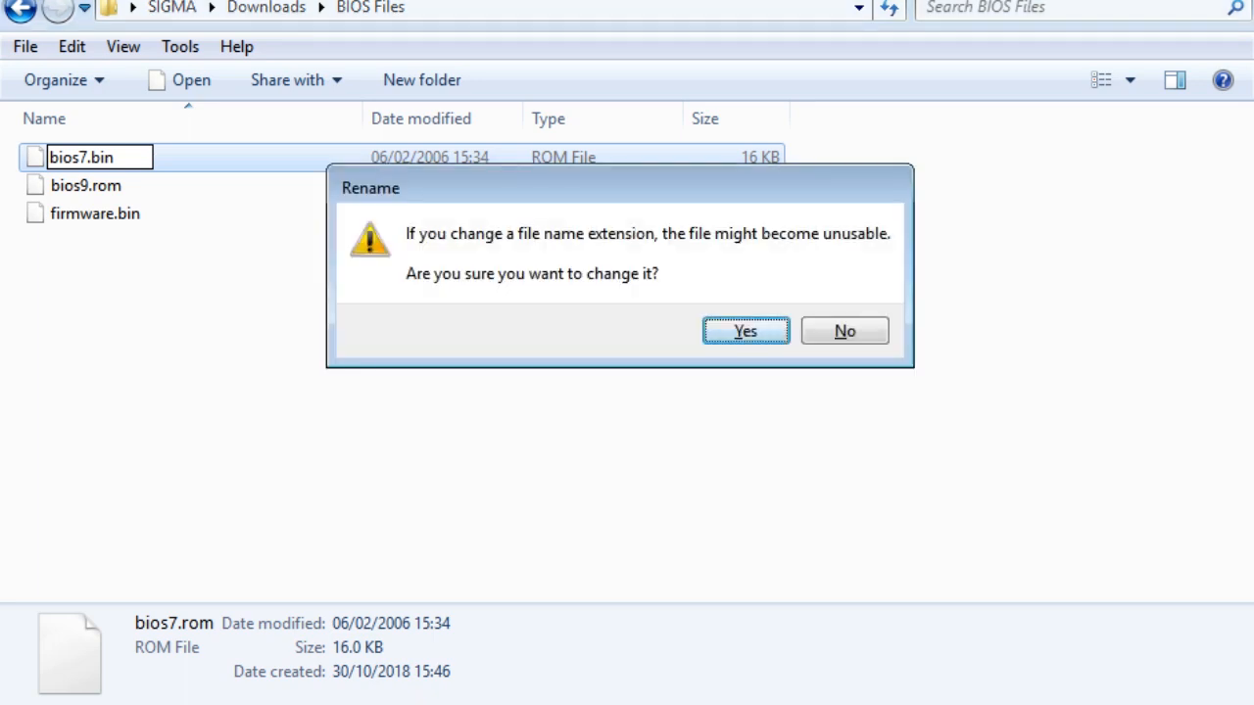
key("Return")
Rename bios9.rom to bios9.bin and accept the extension change.
key("Down")
key("F2")
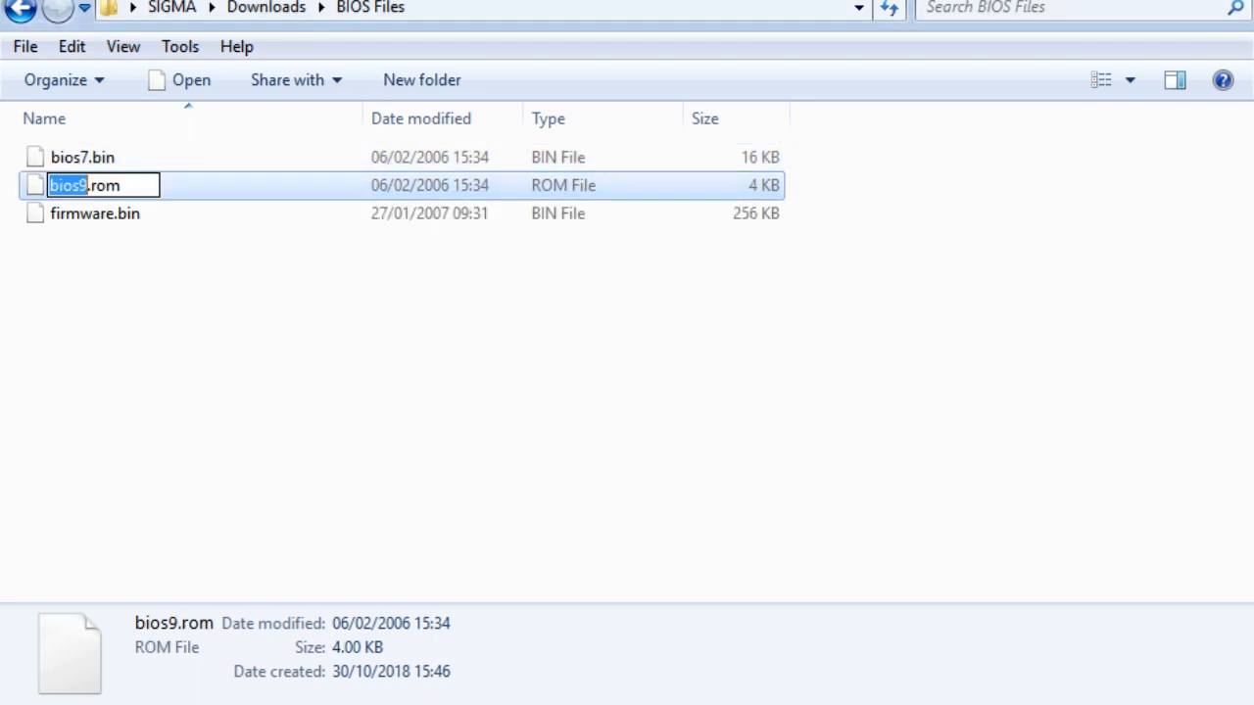
key("End")
key("BackSpace")
key("BackSpace")
key("BackSpace")
type("bin")
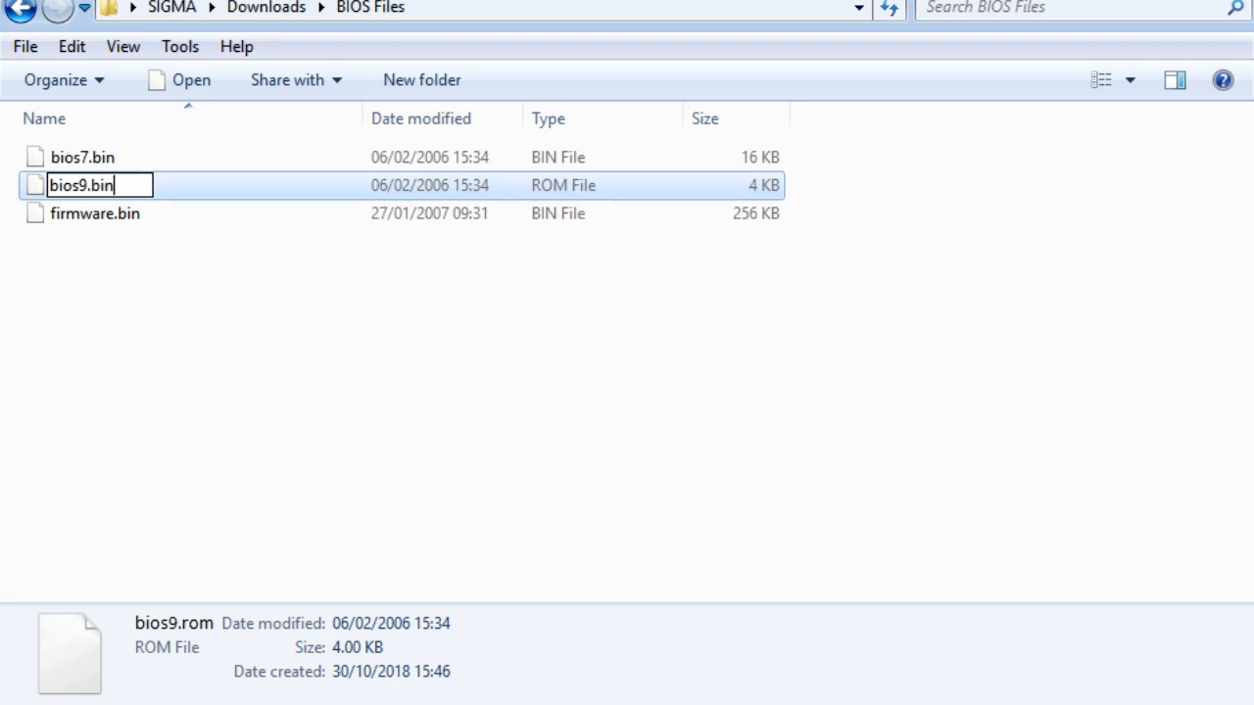
key("Return")
key("Return")
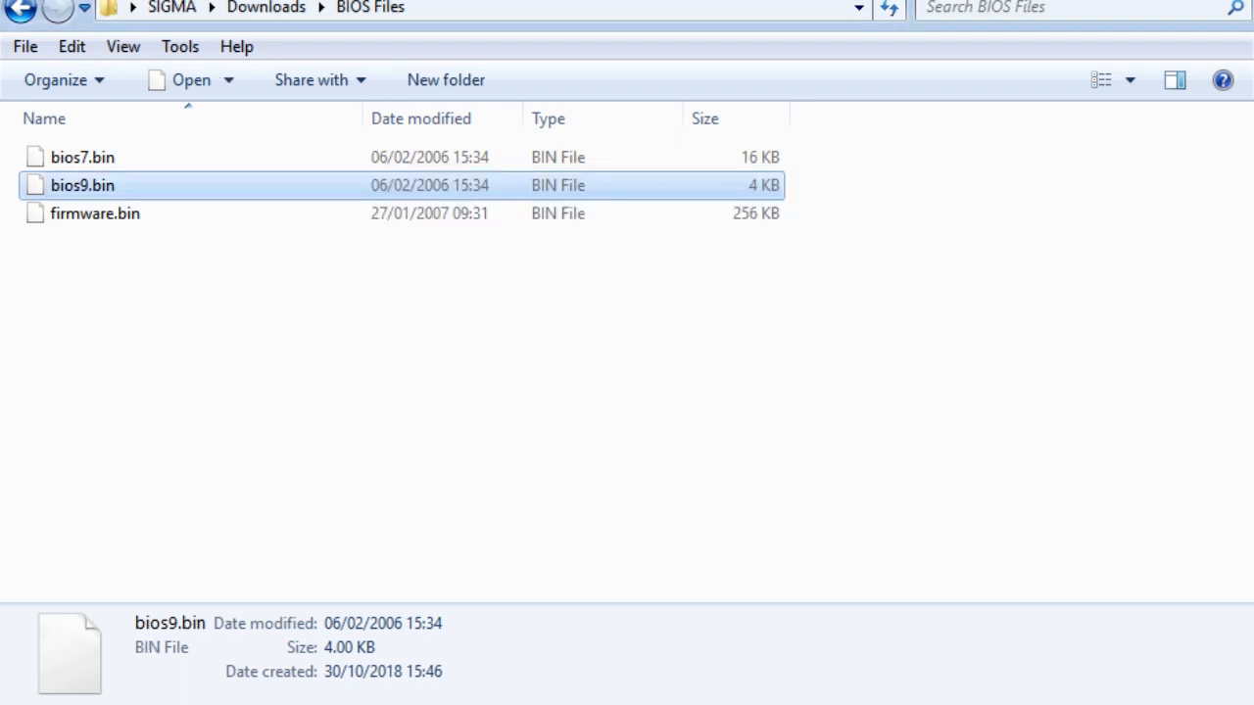
Go back to the Downloads folder and extract melonDS Netplay.zip into its own melonDS Netplay folder.
key("BackSpace")
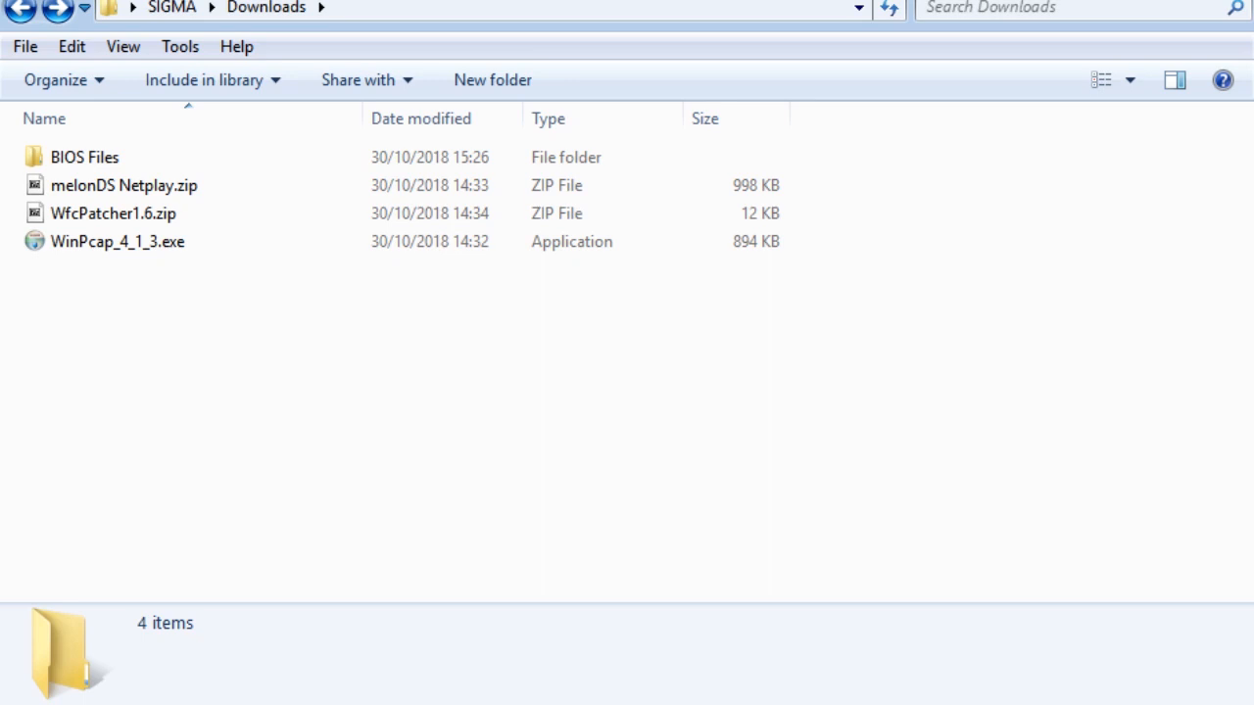
left_click(113, 188)
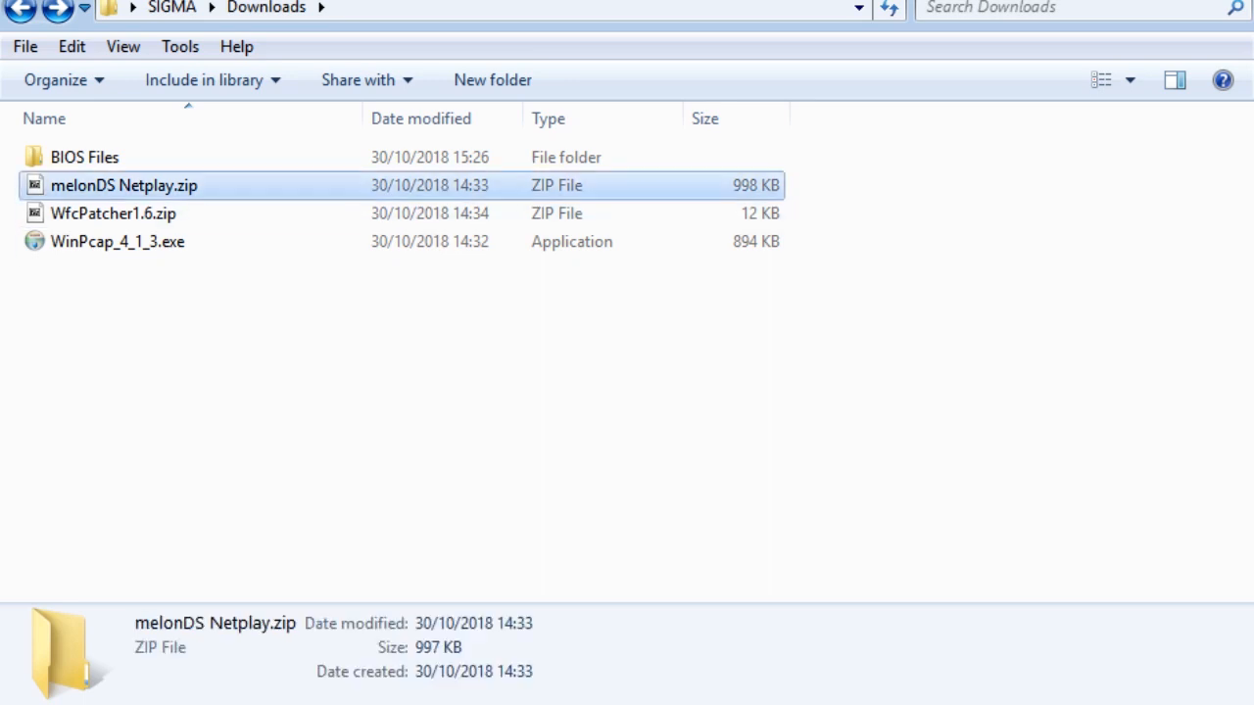
right_click(112, 192)
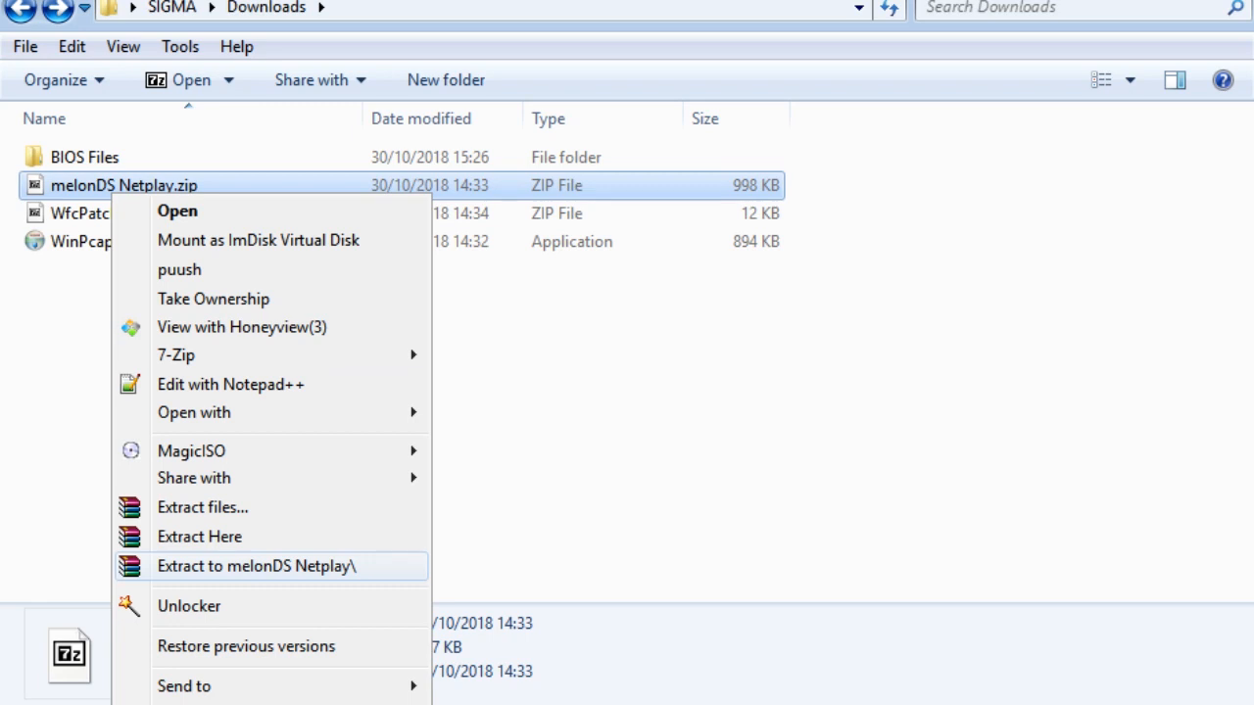
left_click(257, 566)
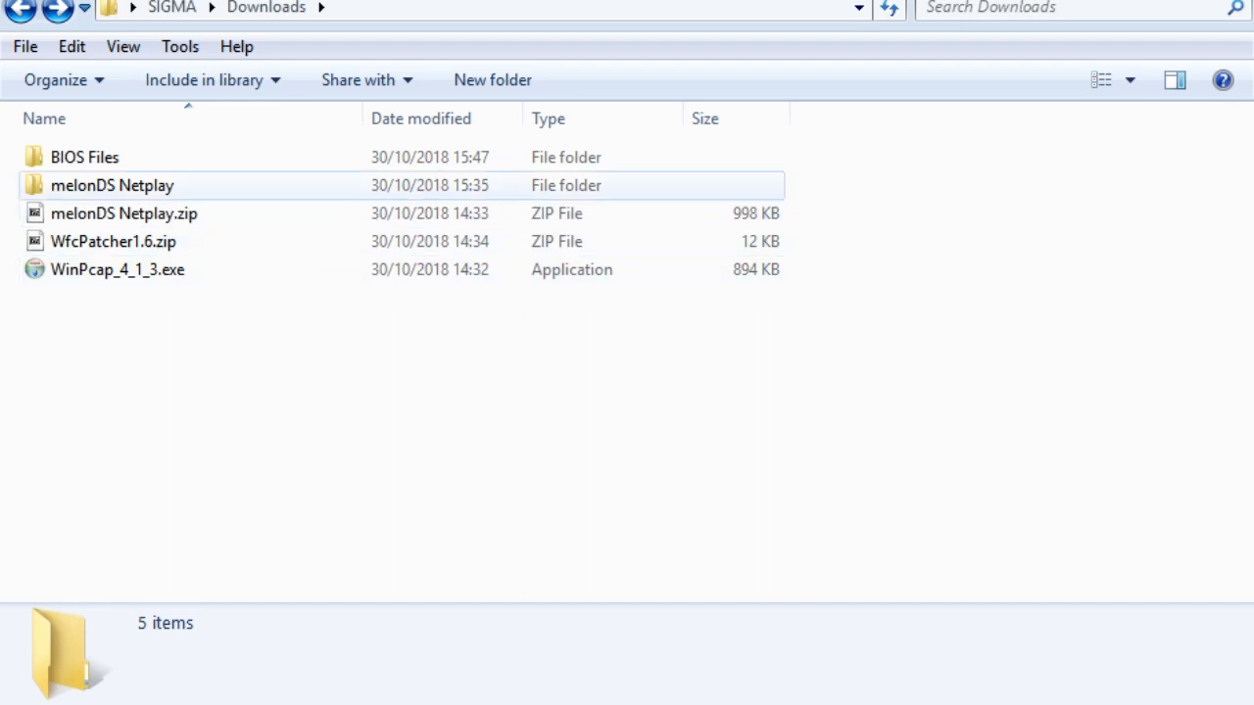
Paste the copied BIOS and firmware files into the melonDS 0.7 Wi-Fi folder inside melonDS Netplay.
double_click(111, 185)
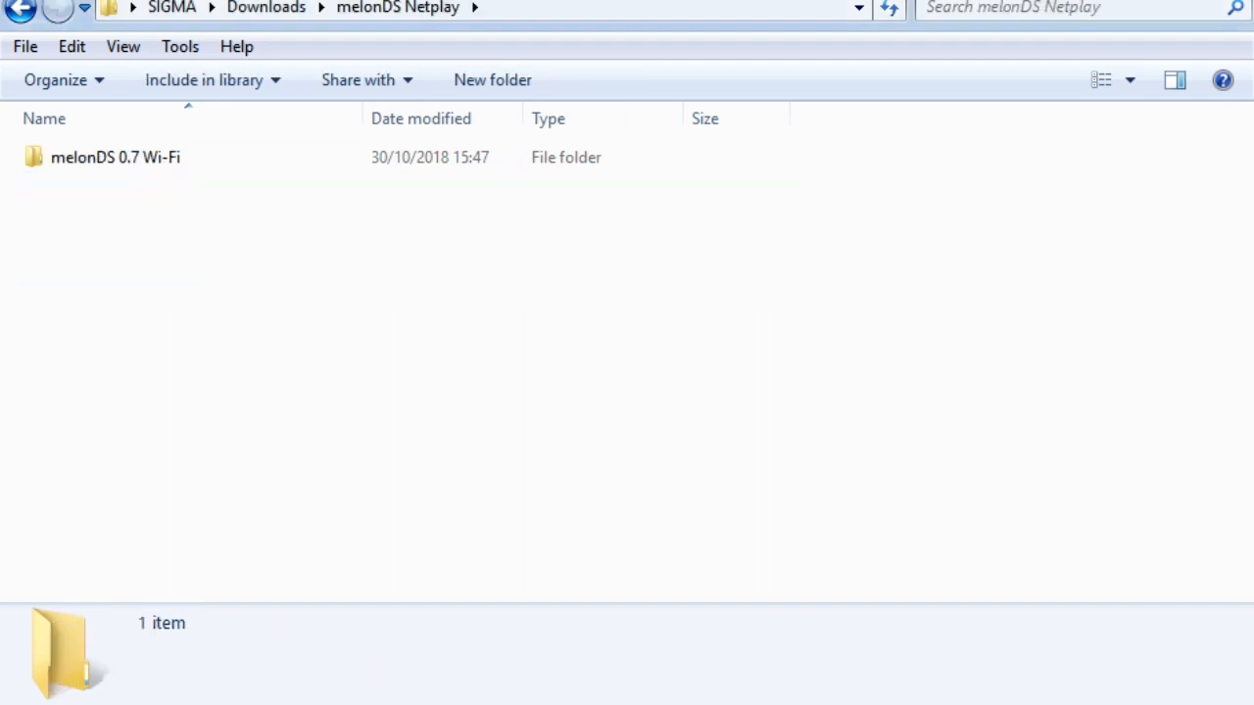
double_click(98, 157)
key("ctrl+v")
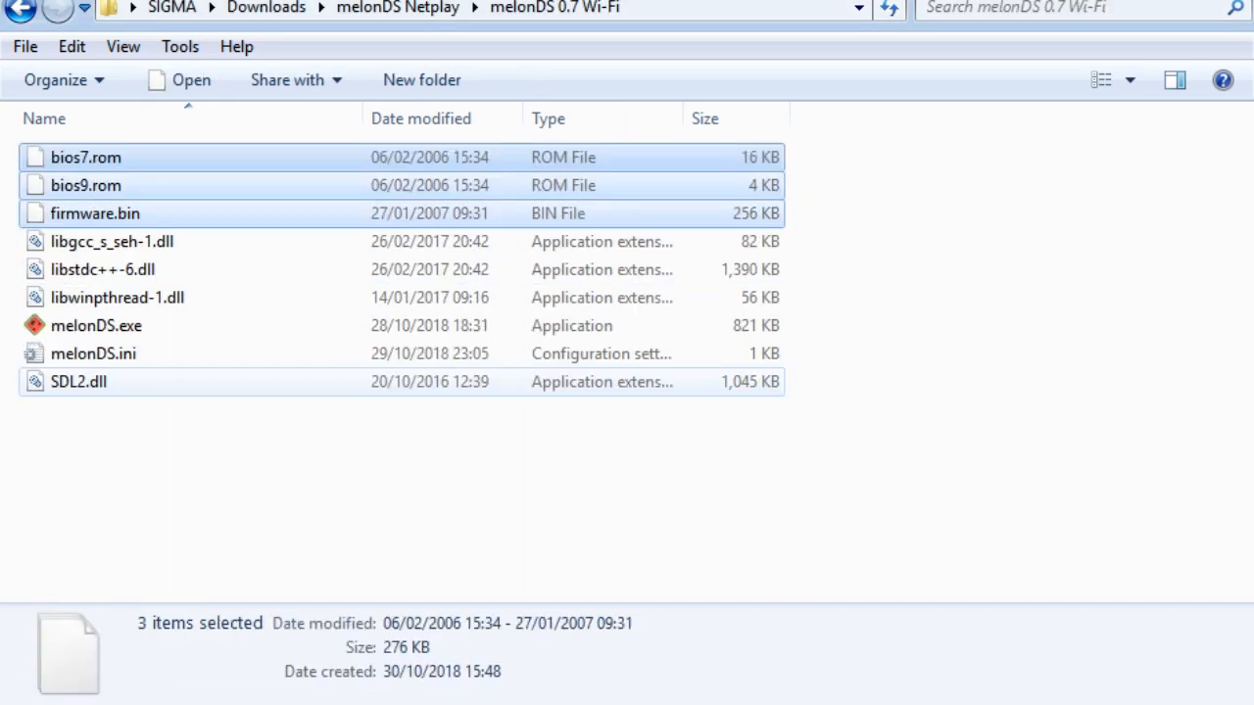
left_click(588, 480)
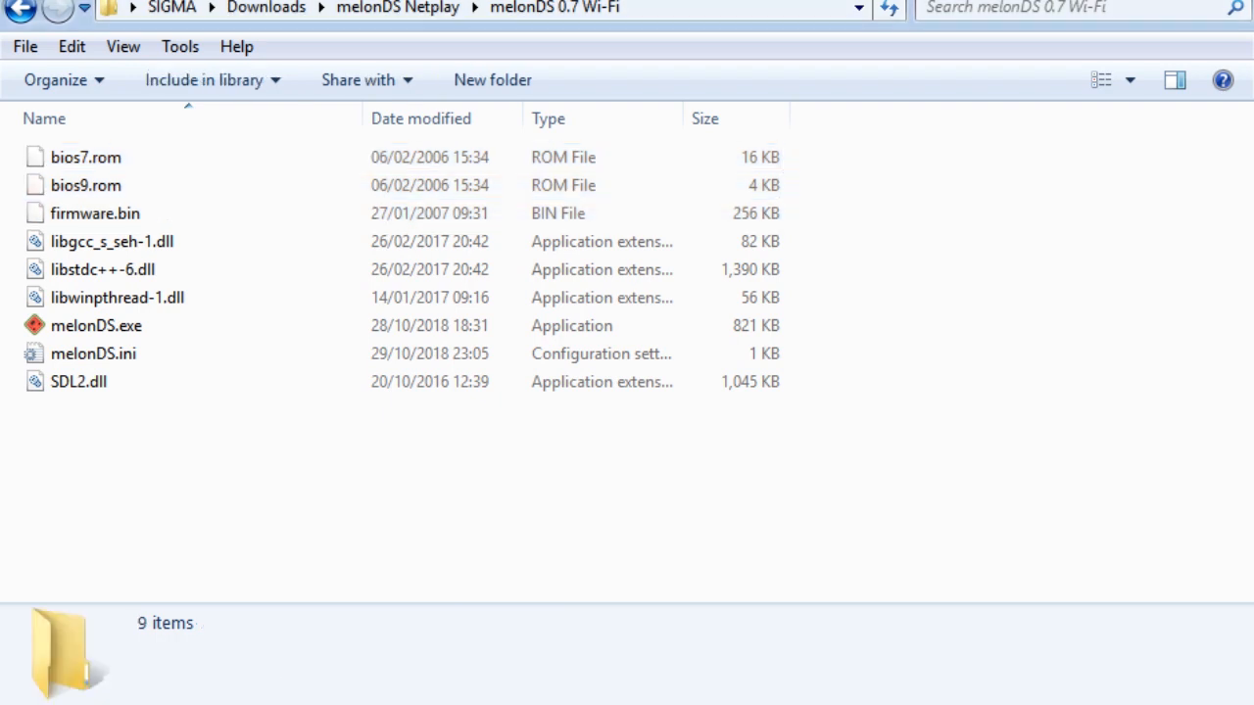
Create a new folder named roms in the melonDS 0.7 Wi-Fi folder.
key("ctrl+shift+n")
type("roms")
key("Return")
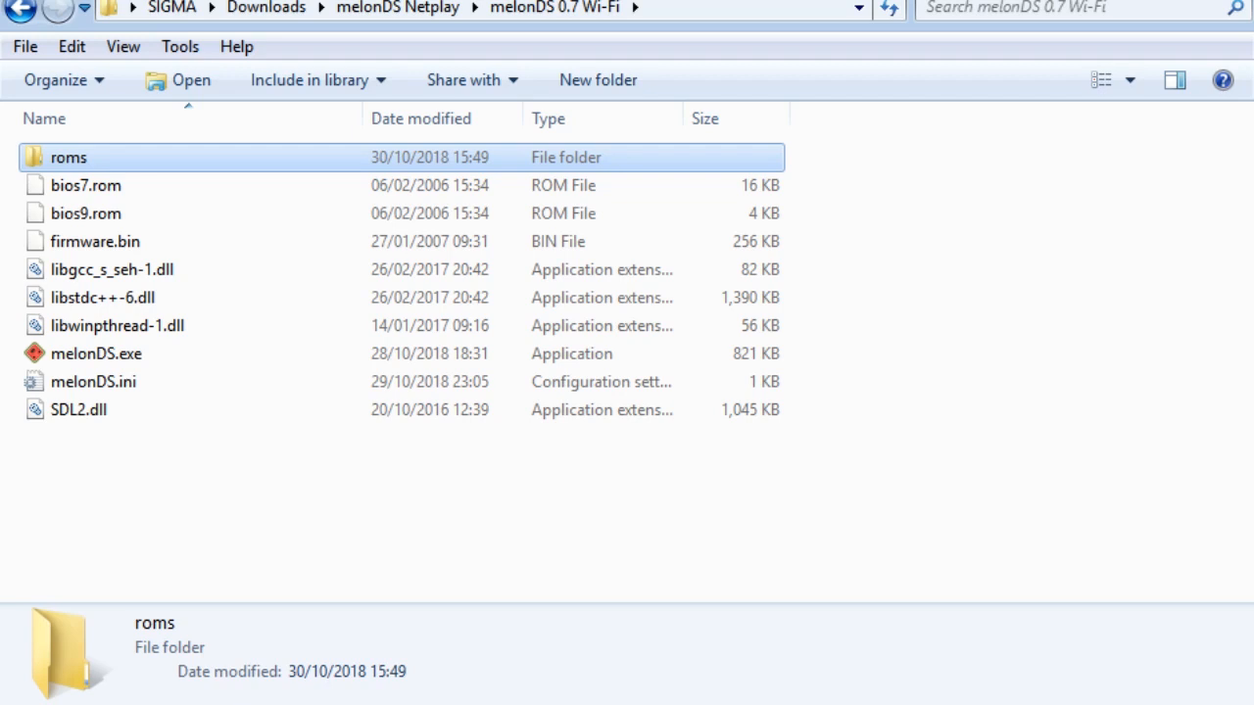
Return to Downloads and extract WfcPatcher1.6.zip into its own WfcPatcher1.6 folder.
key("alt+Left")
key("alt+Left")
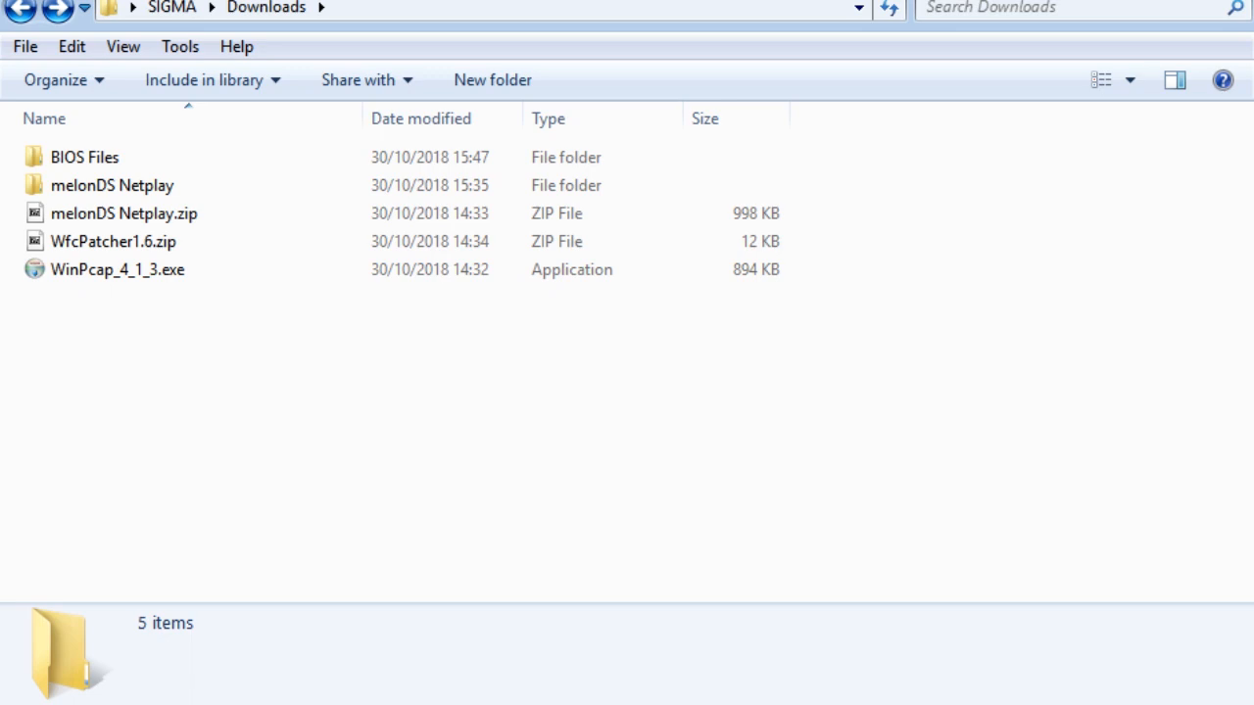
left_click(58, 242)
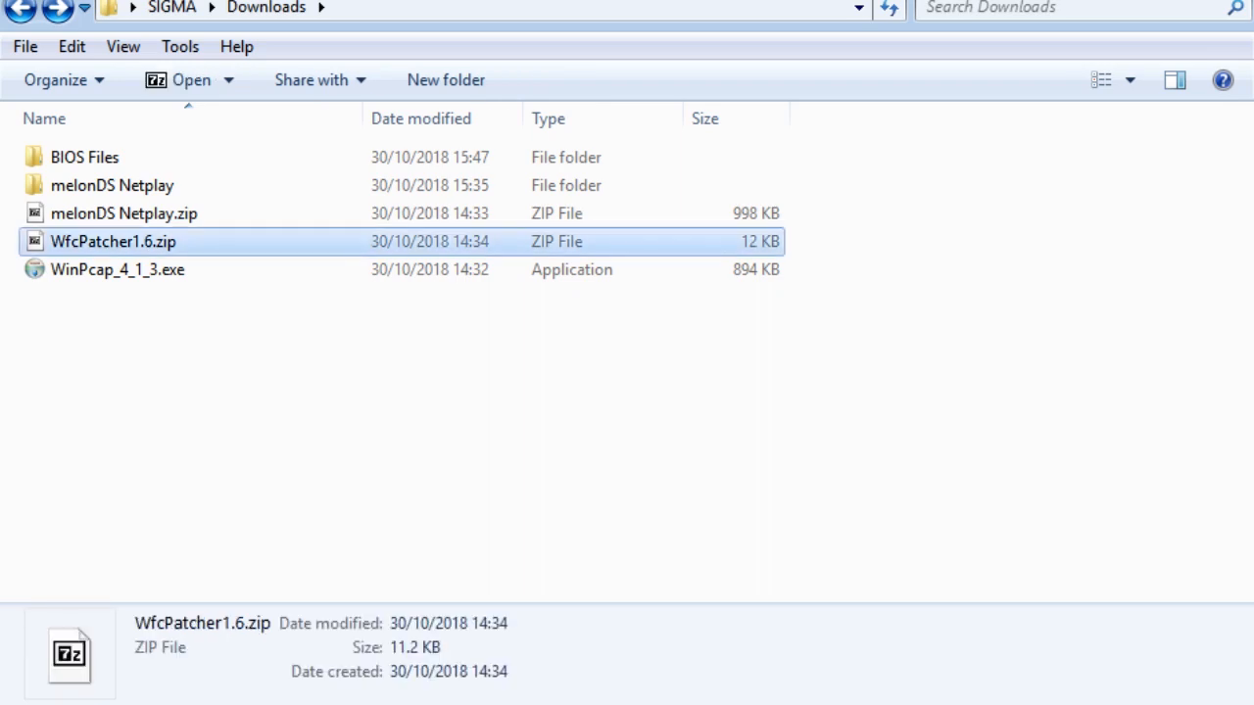
right_click(53, 243)
left_click(166, 615)
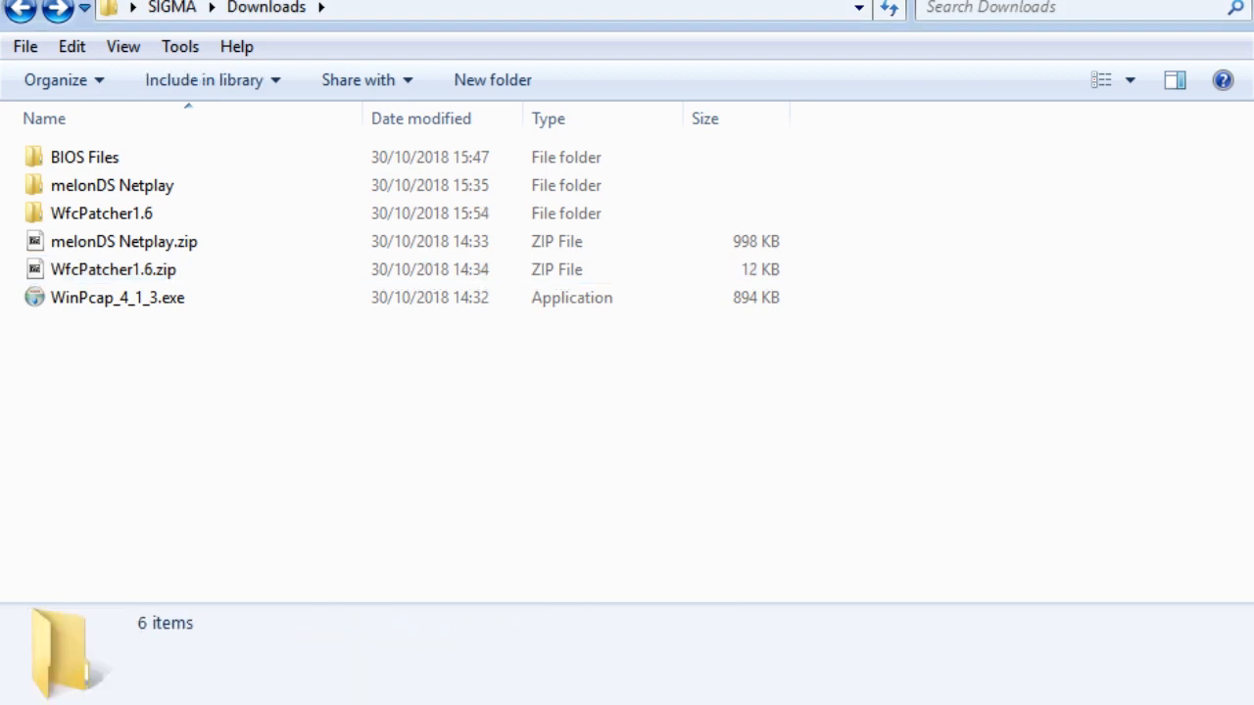
In the WfcPatcher1.6 folder, patch Ryuusei no Rockman 3 - Red Joker.nds with WfcPatcher.exe.
double_click(101, 213)
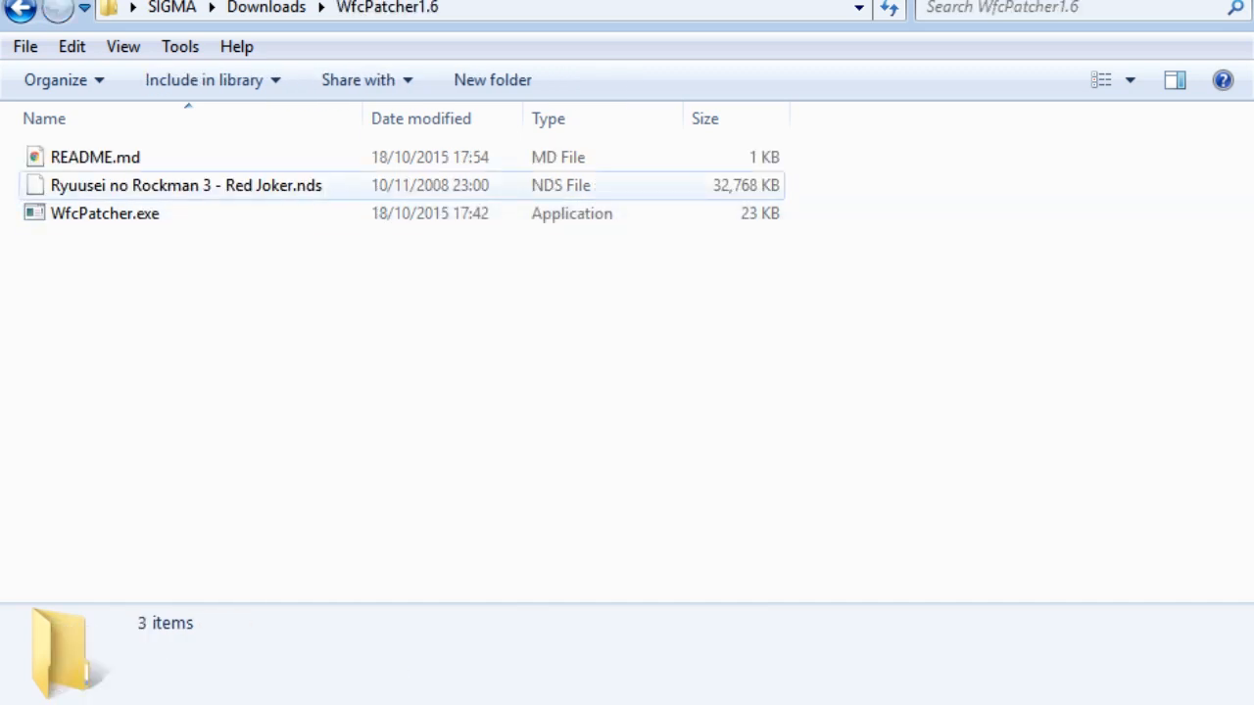
left_click(186, 185)
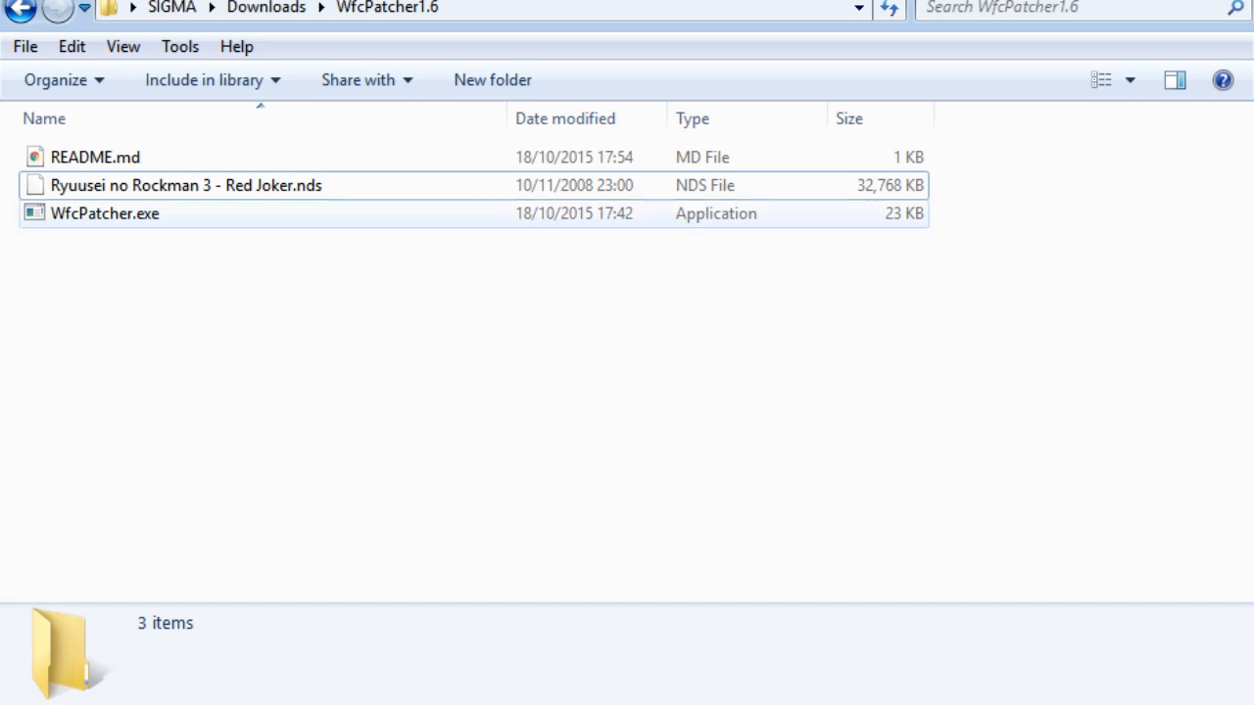
left_click(186, 185)
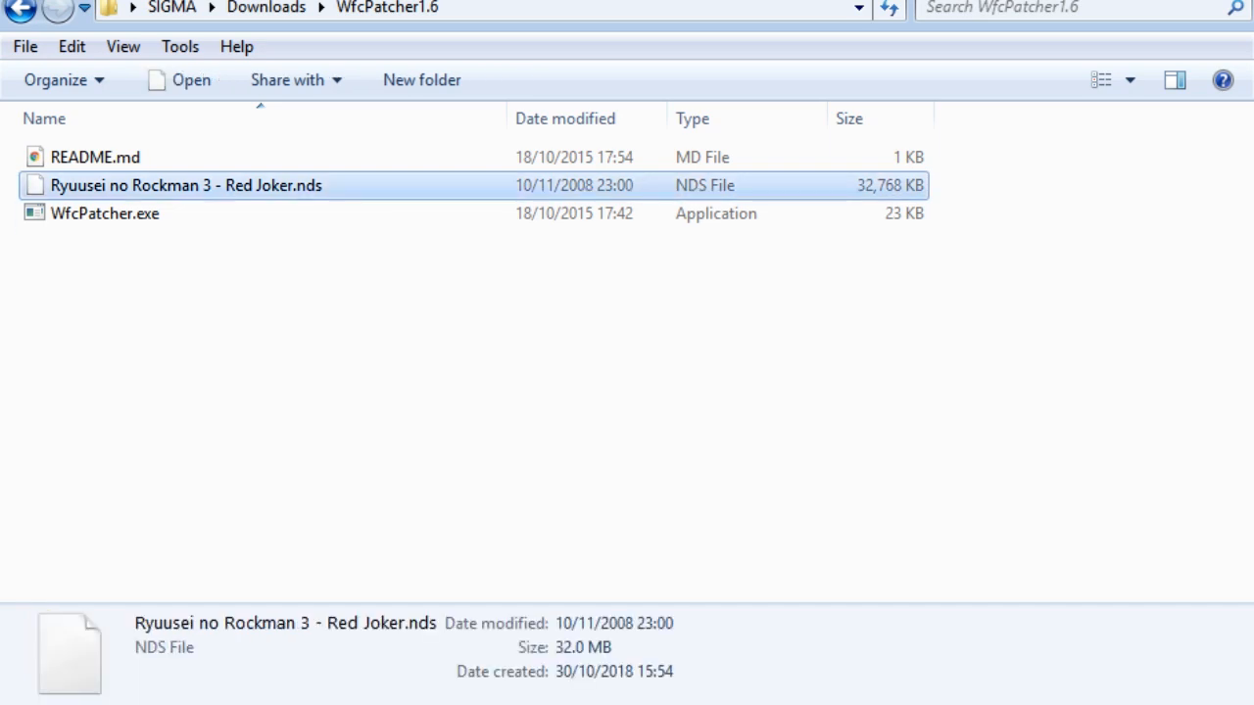
left_click_drag(186, 185, 105, 214)
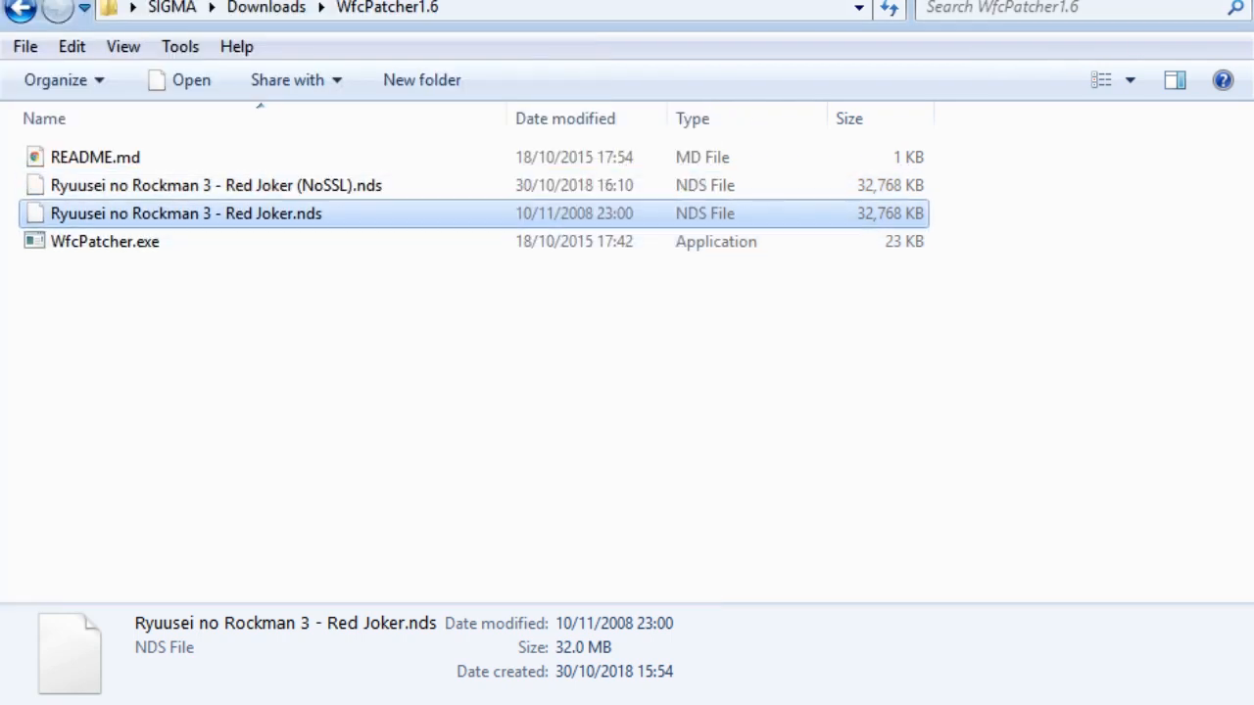
Move Ryuusei no Rockman 3 - Red Joker (NoSSL).nds into the roms folder inside melonDS 0.7 Wi-Fi.
left_click(216, 185)
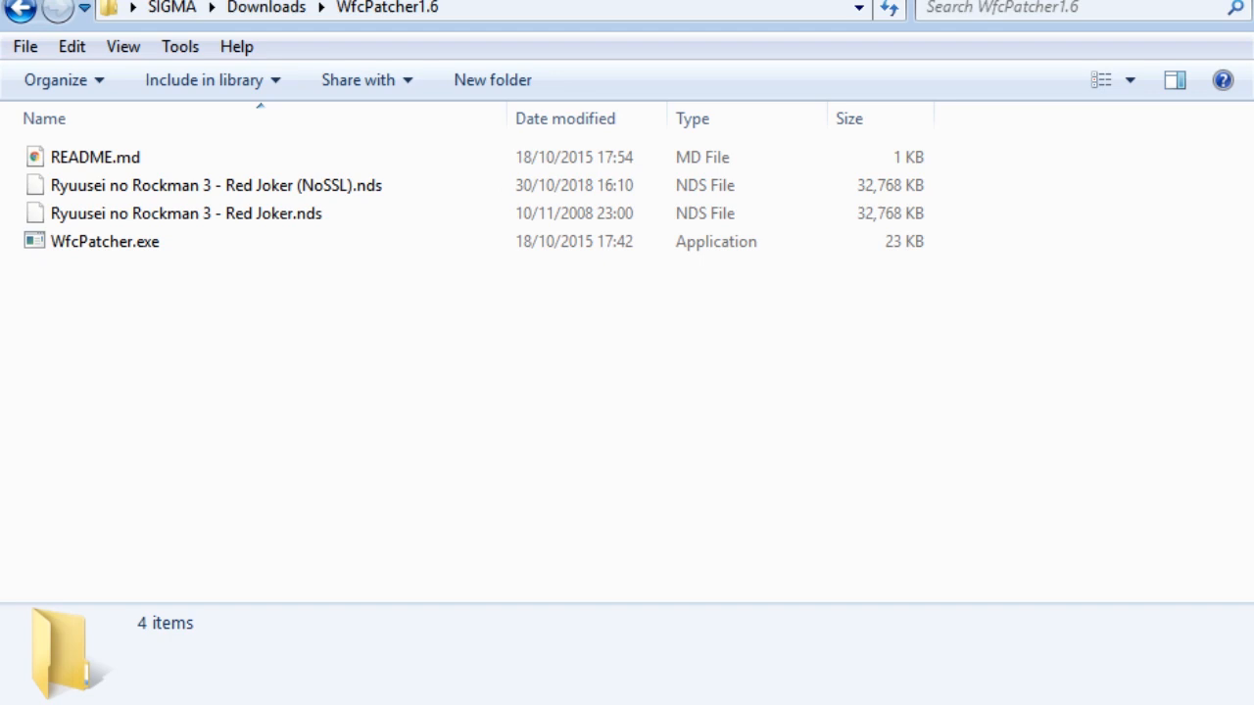
left_click(186, 213)
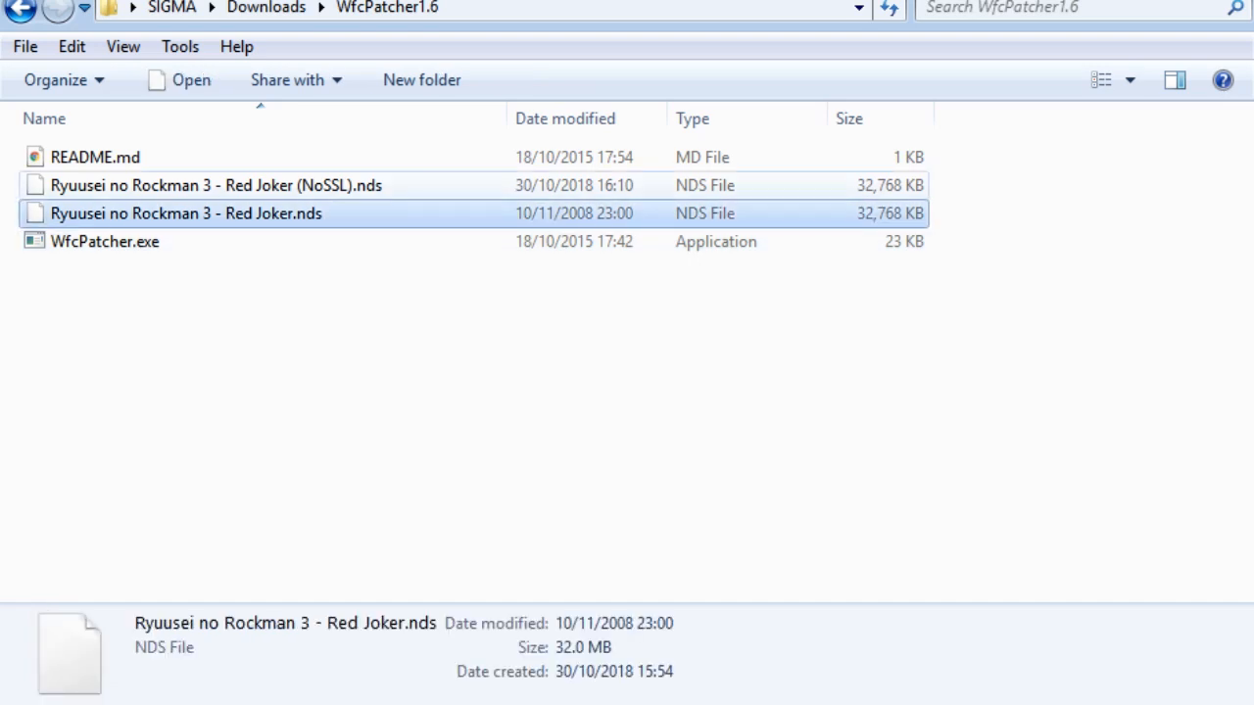
left_click(215, 186)
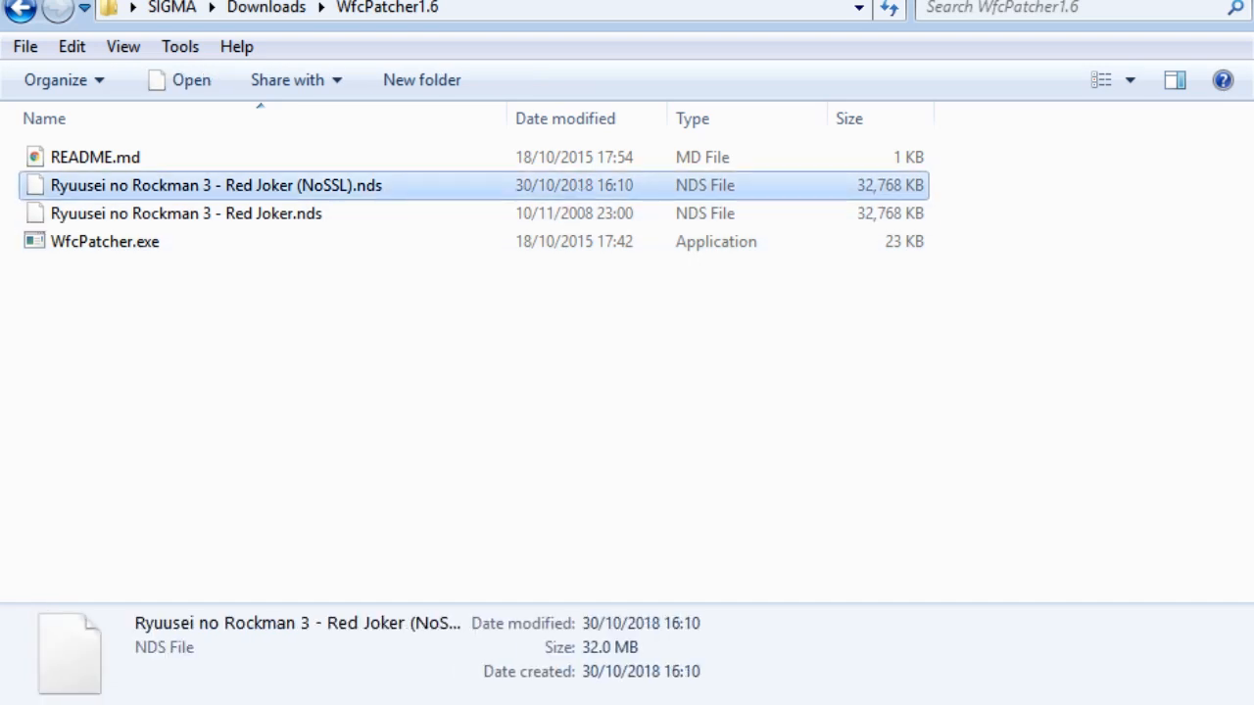
key("ctrl+x")
key("BackSpace")
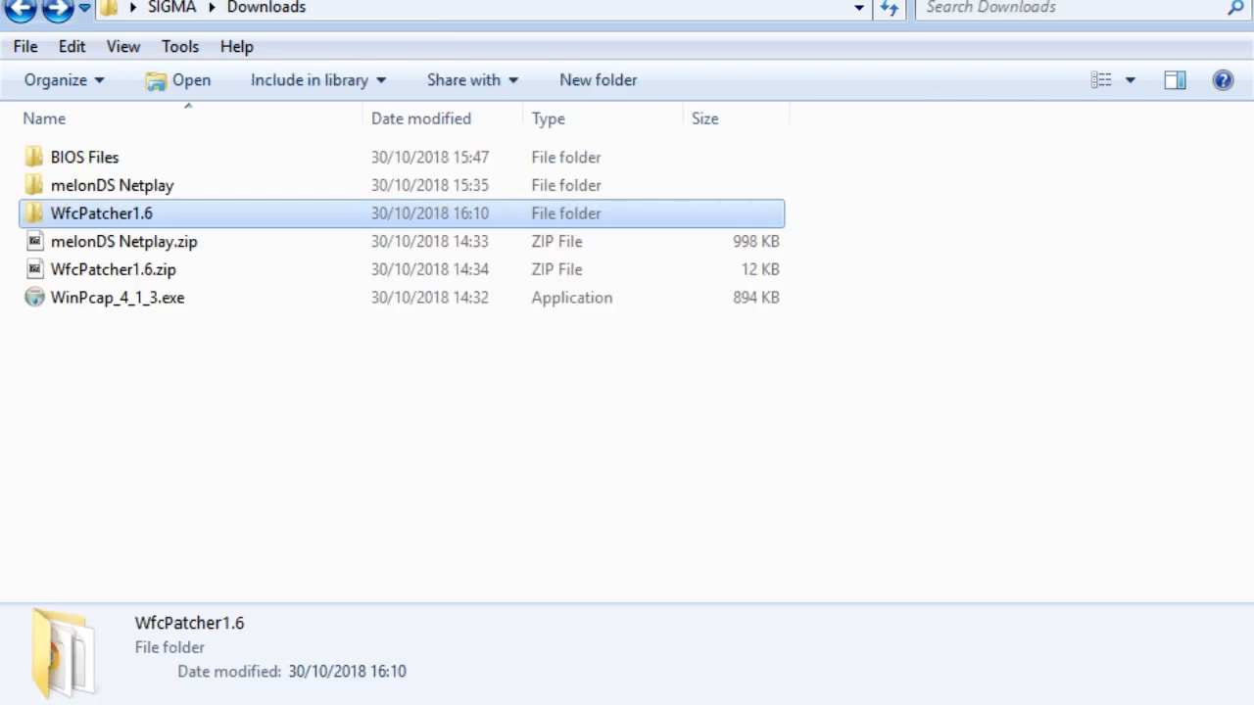
key("Up")
key("Return")
key("Down")
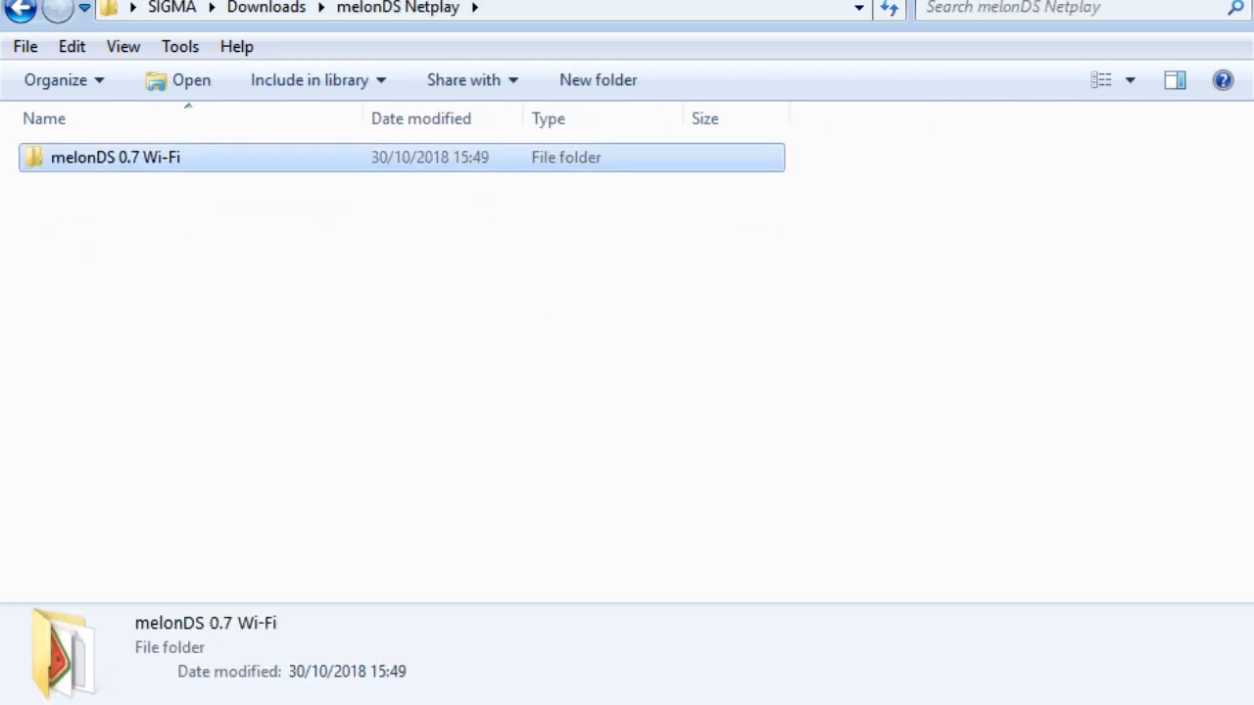
key("Return")
key("Down")
key("Up")
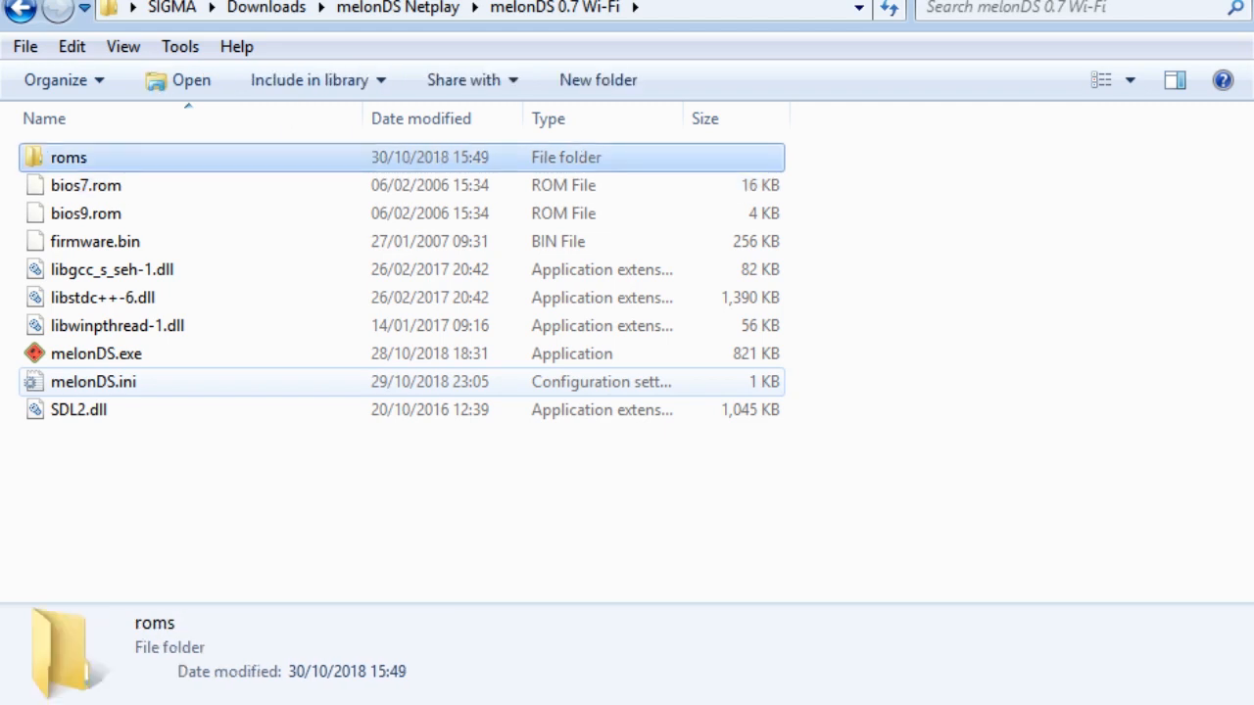
key("Return")
key("ctrl+v")
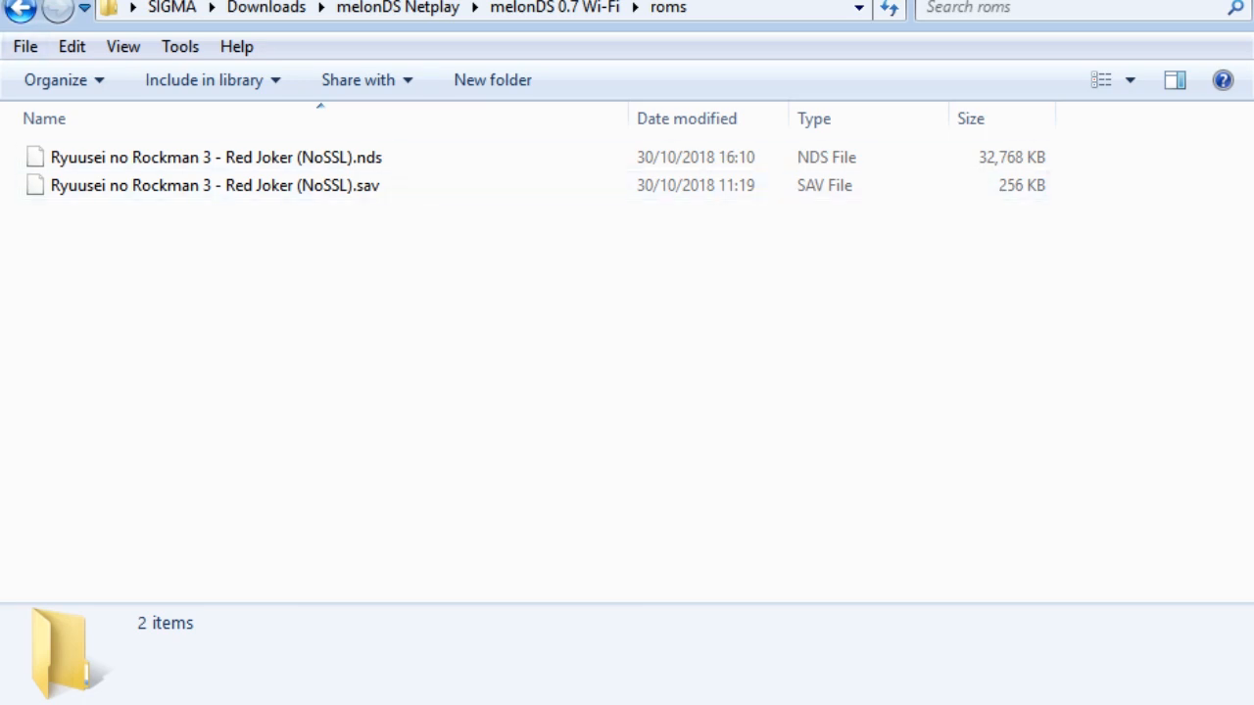
Launch melonDS.exe from the melonDS 0.7 Wi-Fi folder and load the Ryuusei no Rockman 3 - Red Joker (NoSSL) ROM.
left_click(19, 8)
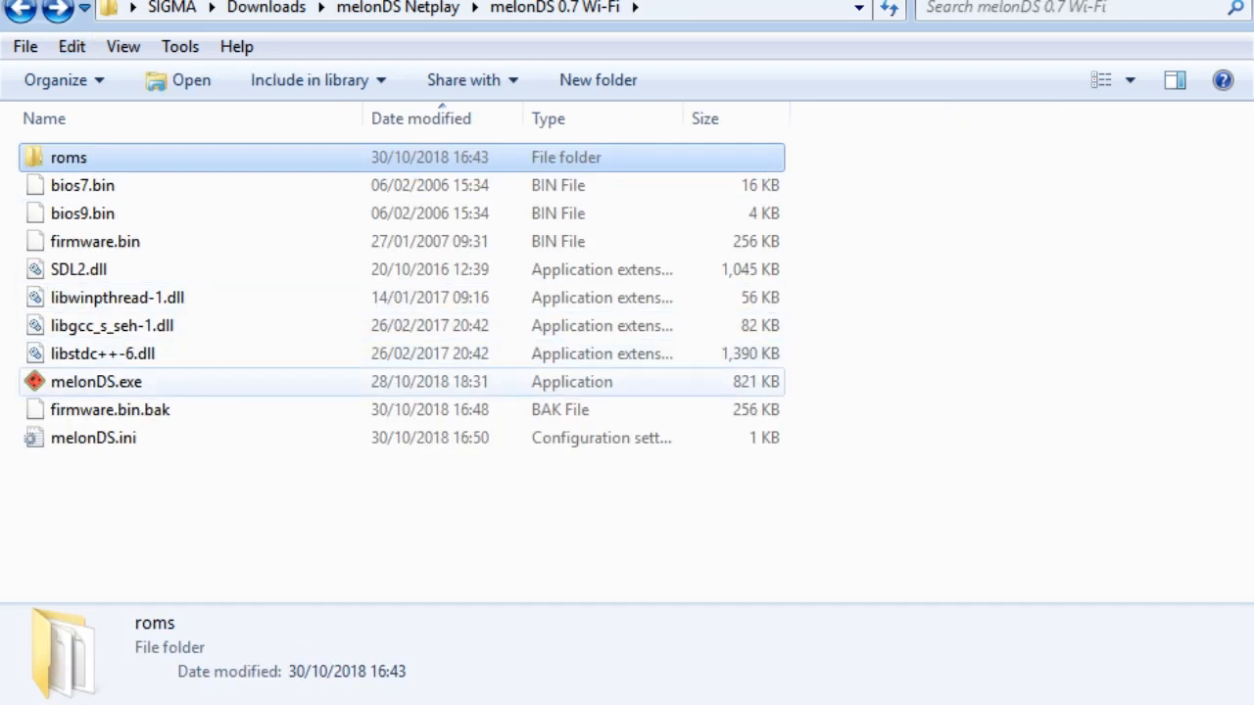
double_click(96, 382)
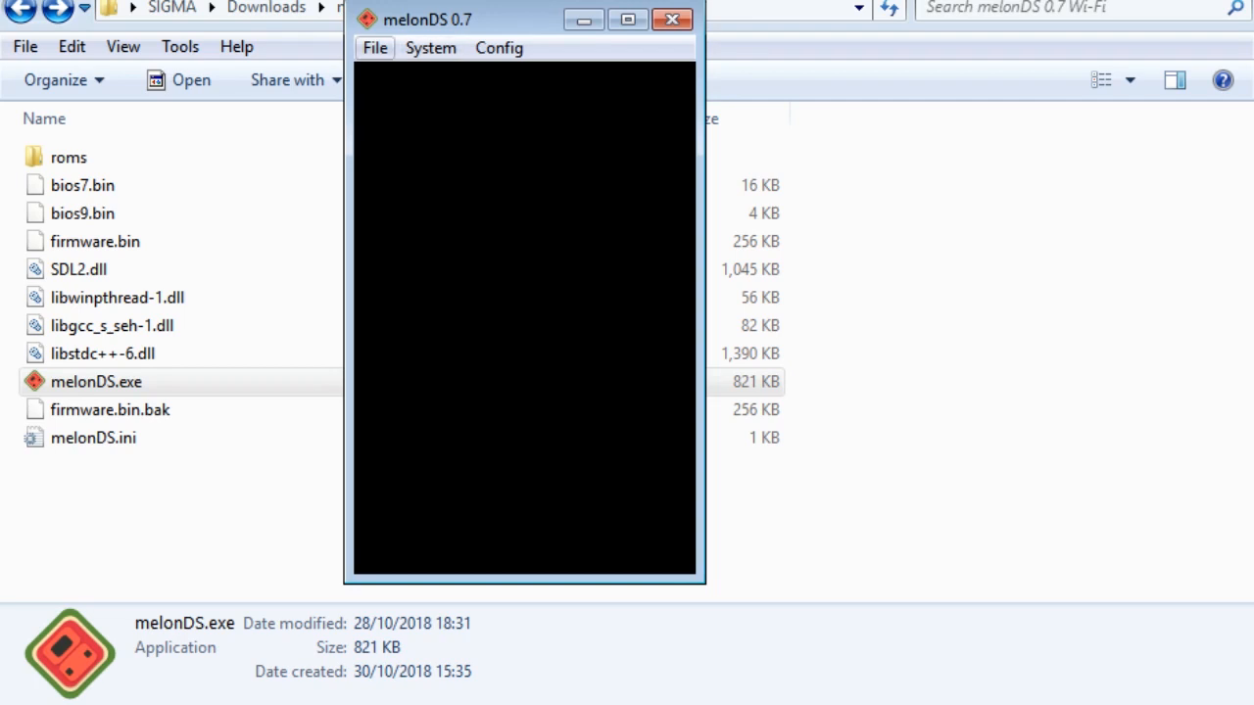
left_click(374, 48)
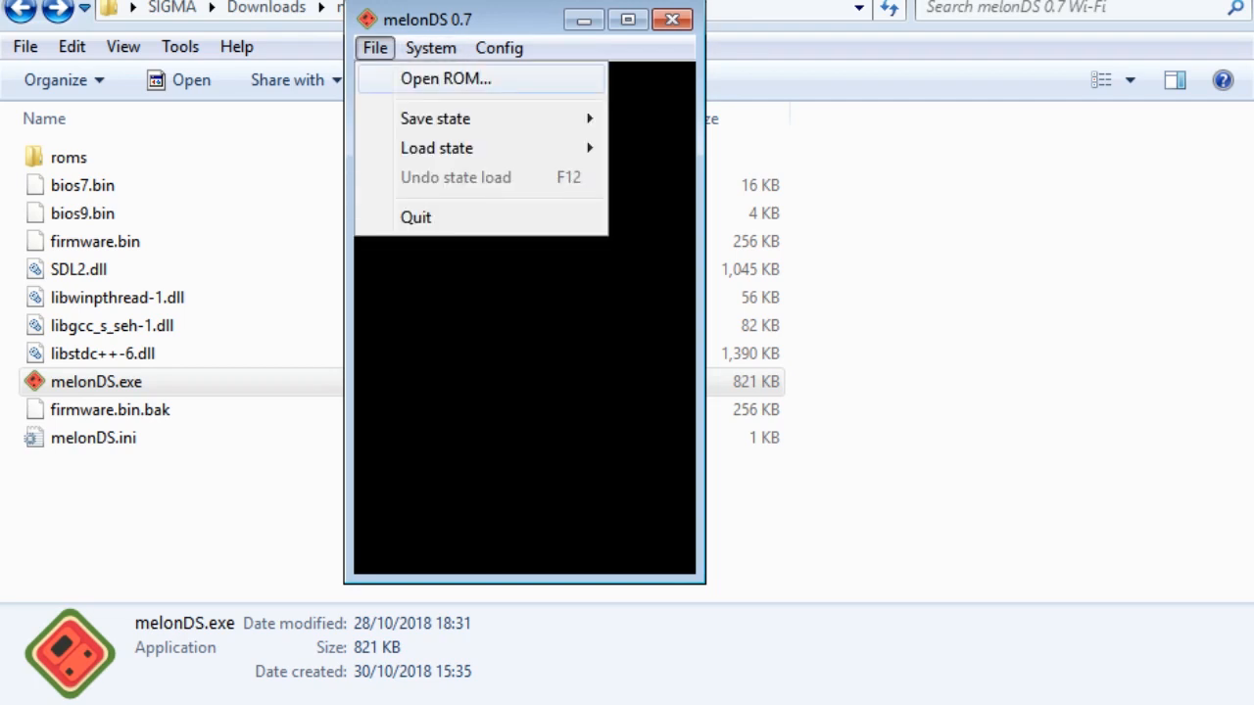
left_click(446, 78)
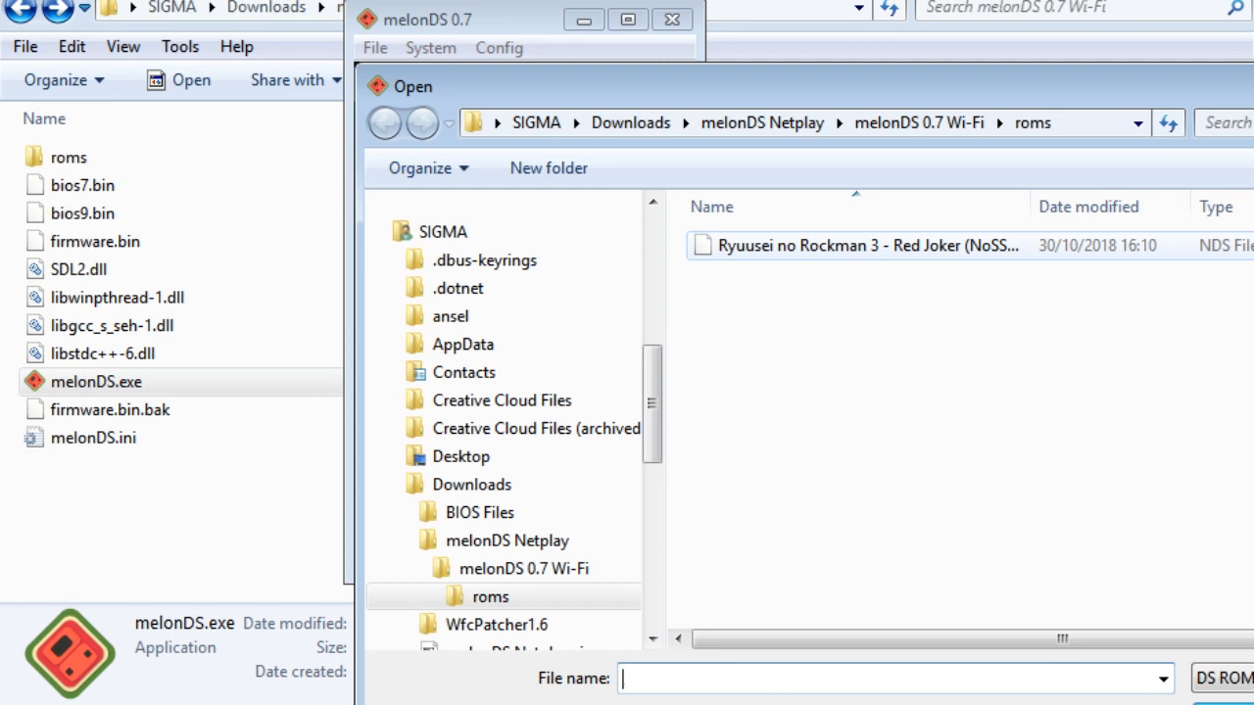
double_click(868, 246)
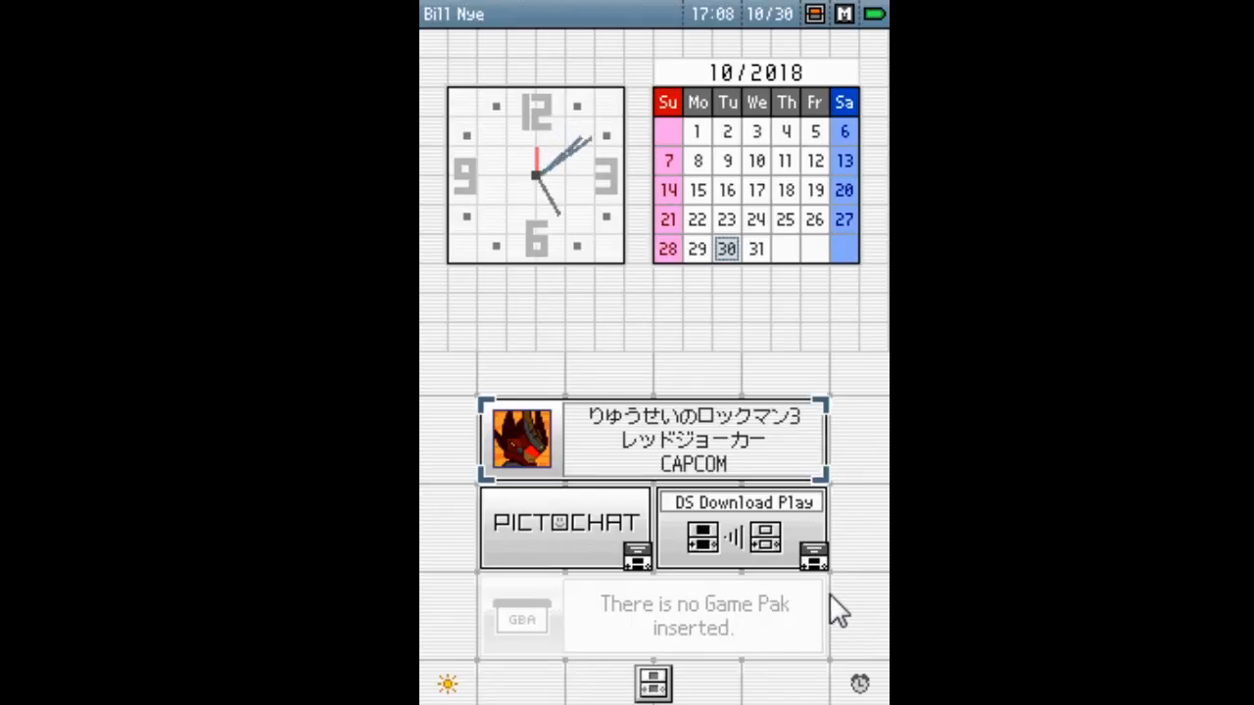
Start the Red Joker game from the DS menu and advance past its title screen to the save data selection.
left_click(721, 458)
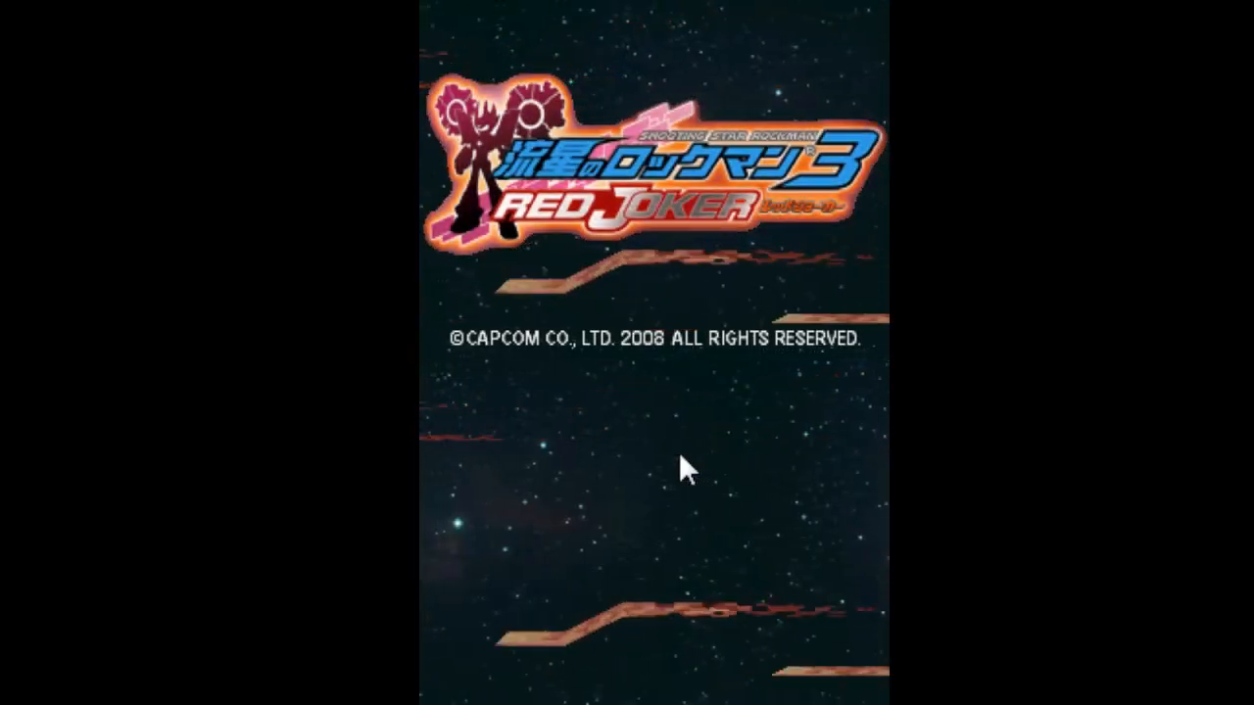
left_click(621, 512)
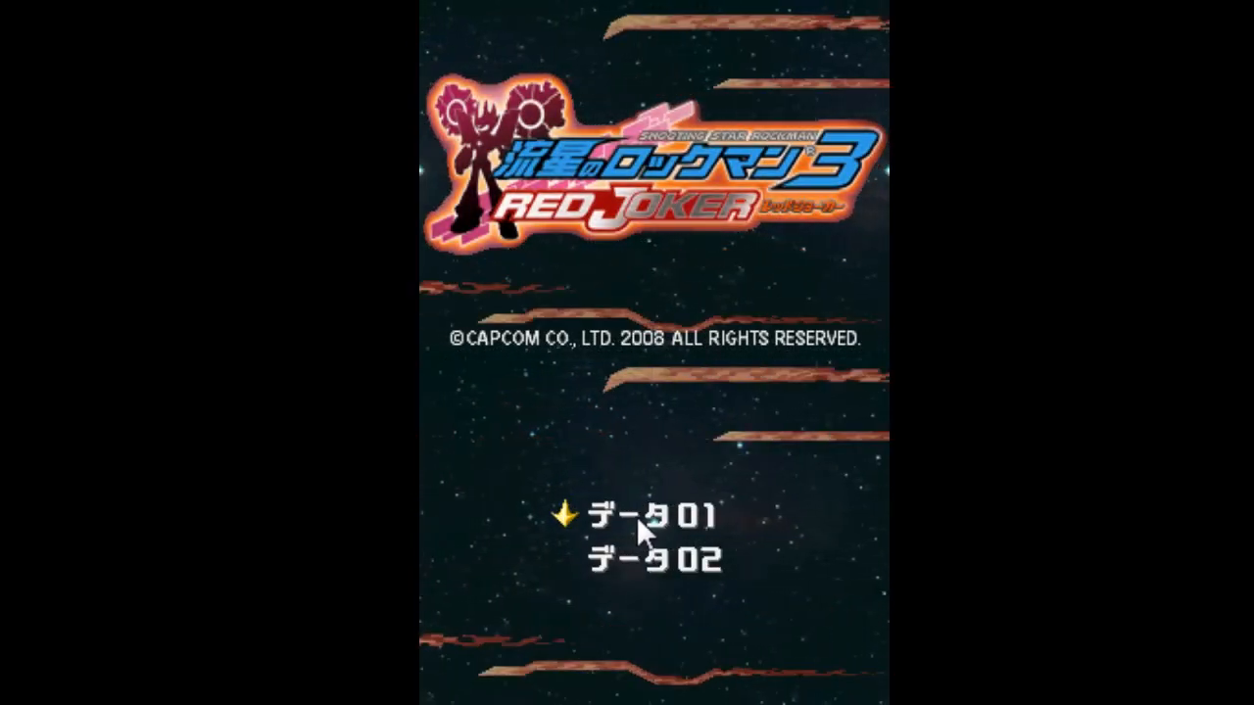
Continue the データ01 save with つづきから and enter the in-game Network feature, saving the game to gain access.
left_click(637, 516)
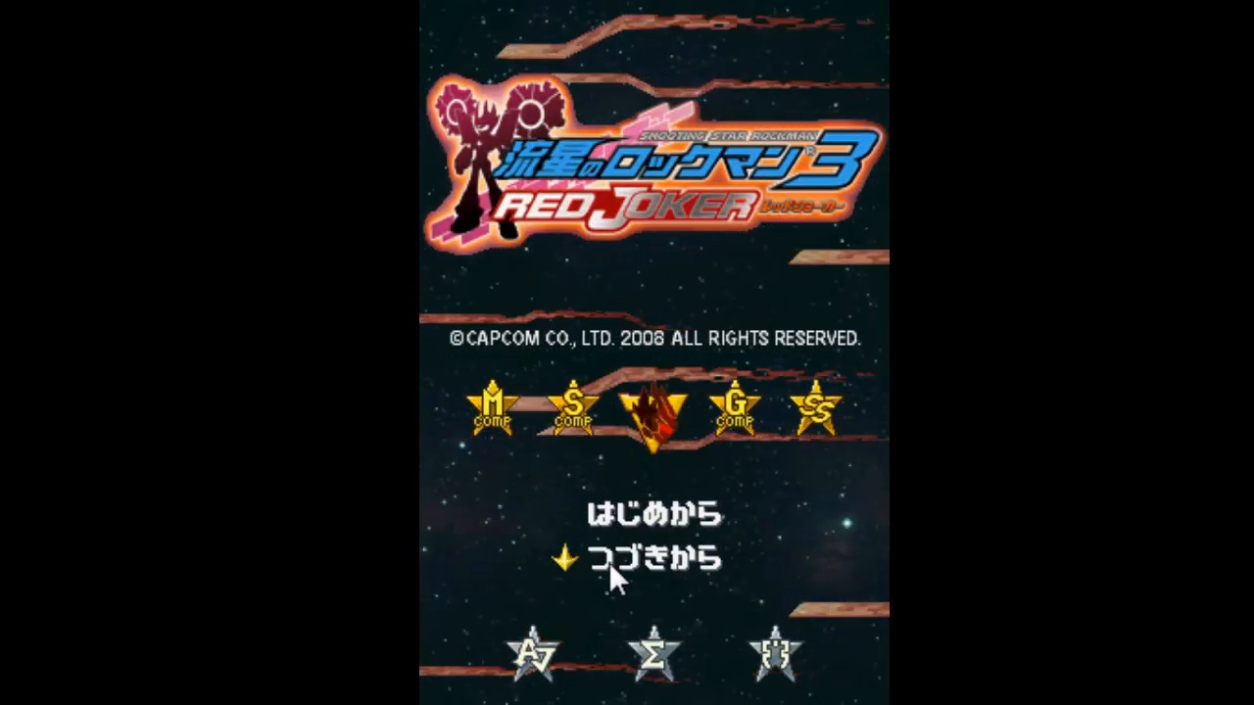
left_click(610, 566)
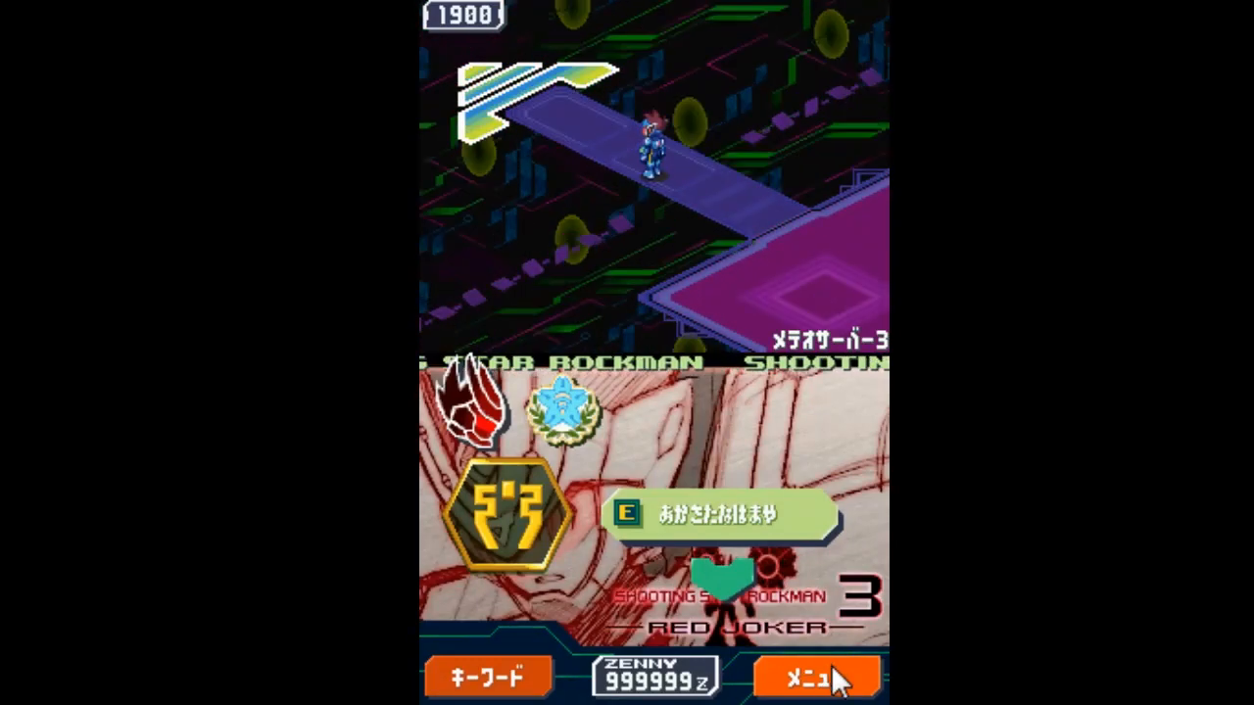
left_click(836, 676)
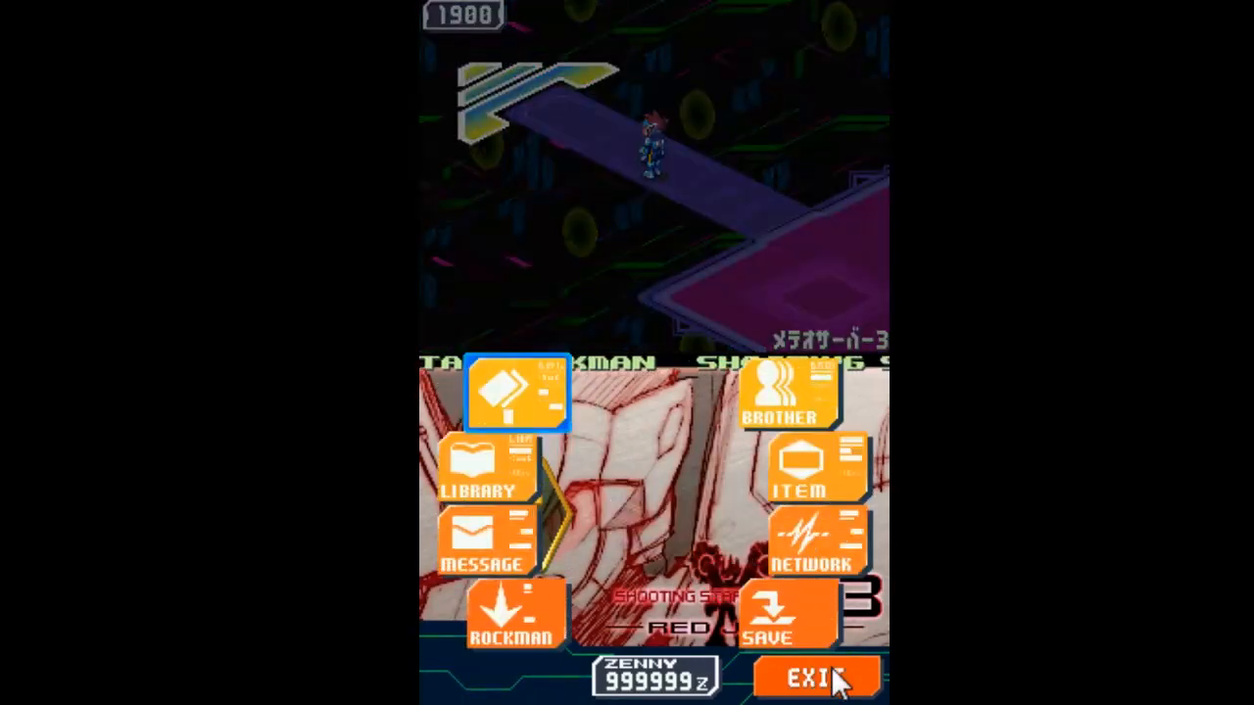
left_click(823, 544)
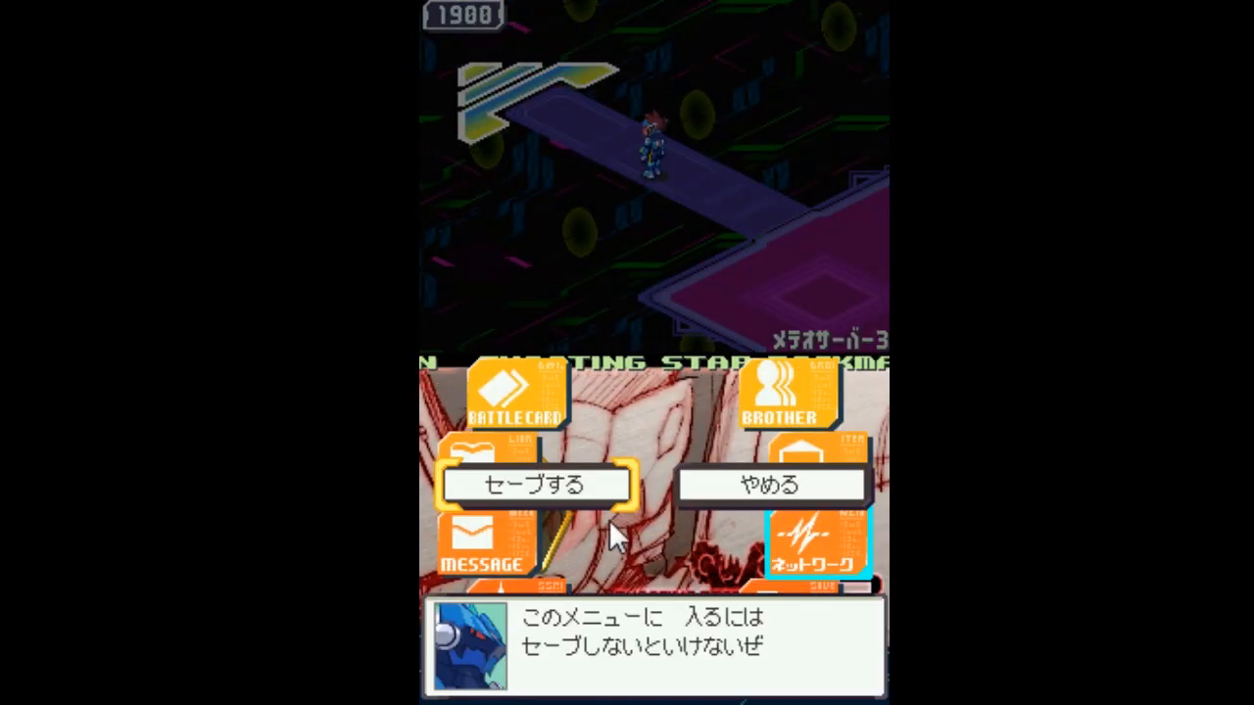
left_click(554, 482)
left_click(551, 484)
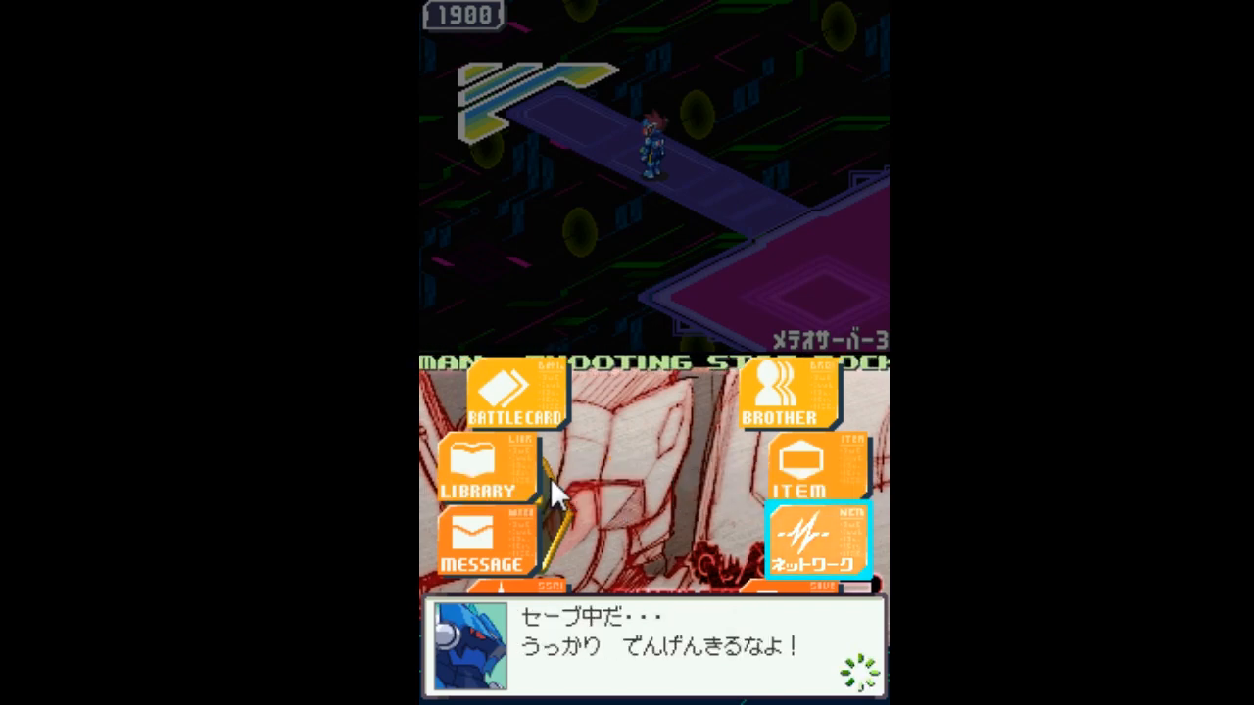
left_click(694, 648)
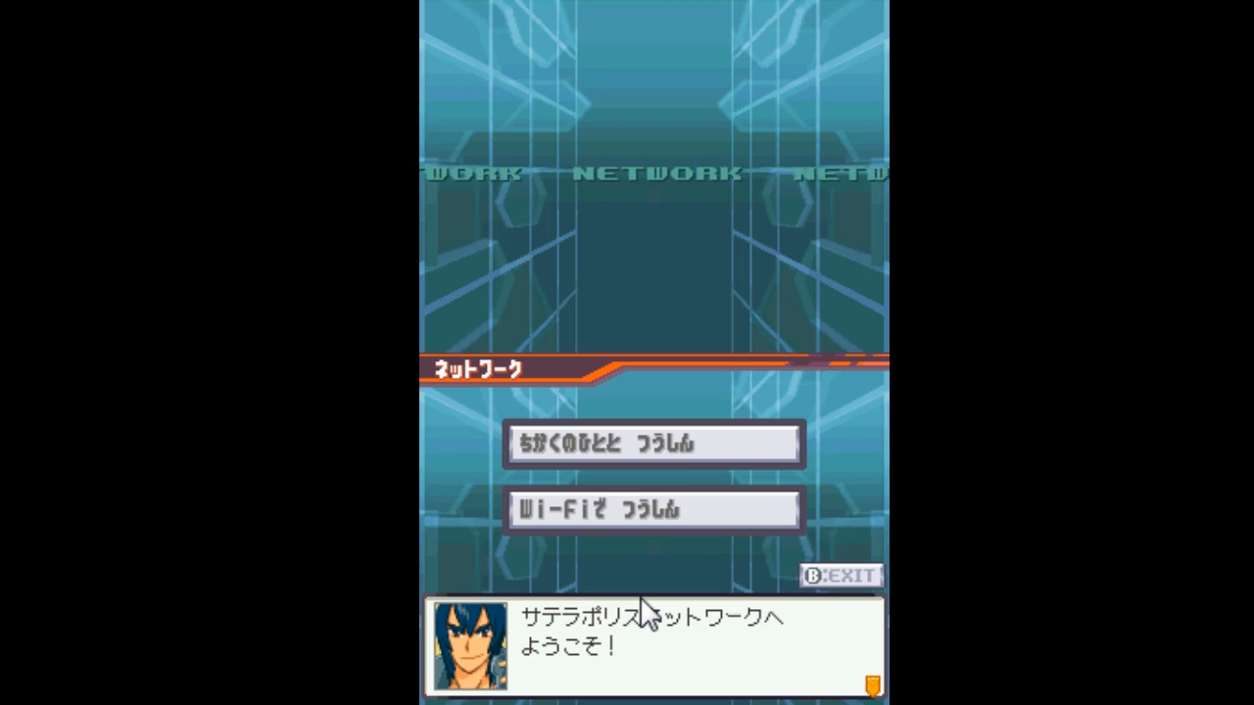
Choose Wi-Fi communication and open the Wi-Fi connection settings (Wi-Fiせってい), saving the game first.
left_click(642, 622)
left_click(677, 519)
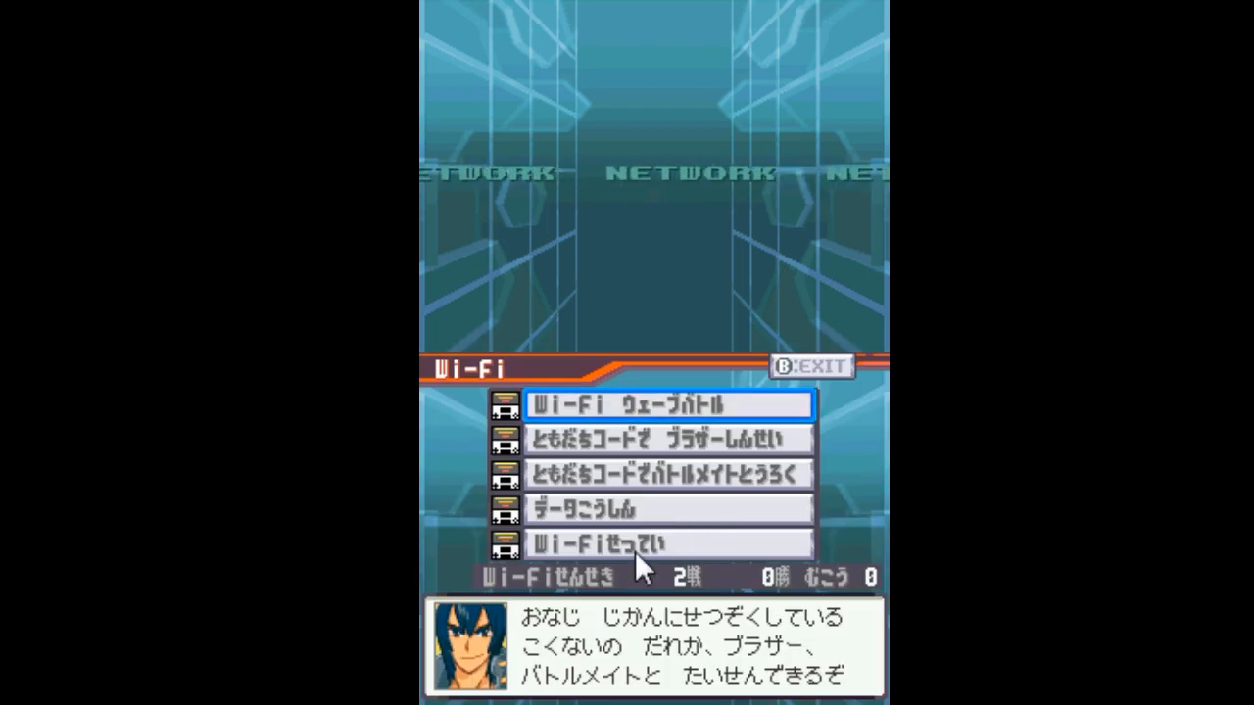
left_click(634, 549)
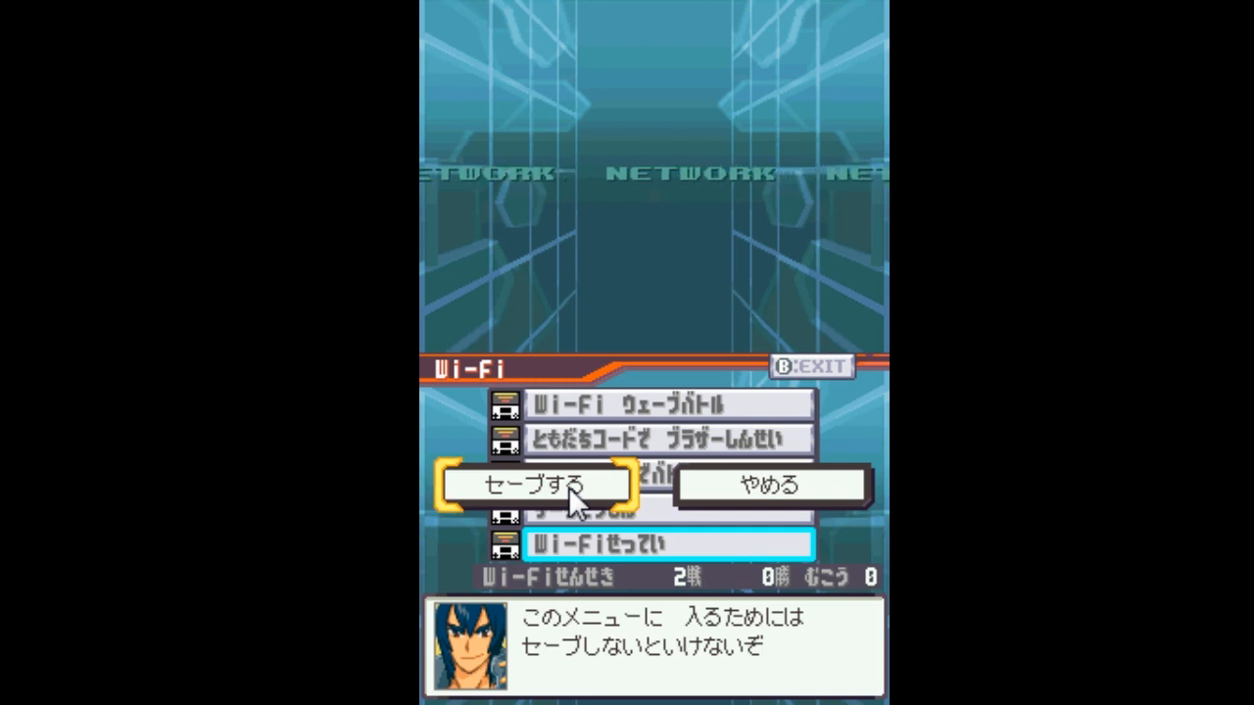
left_click(568, 486)
left_click(568, 486)
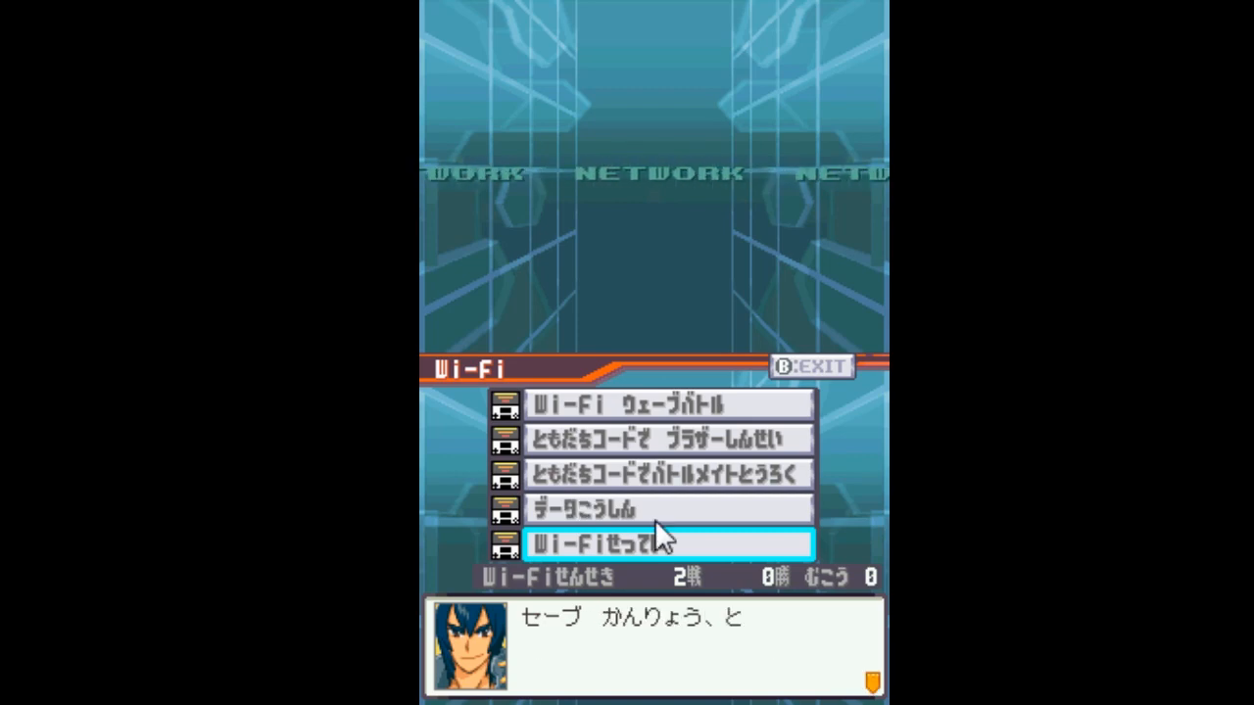
left_click(775, 611)
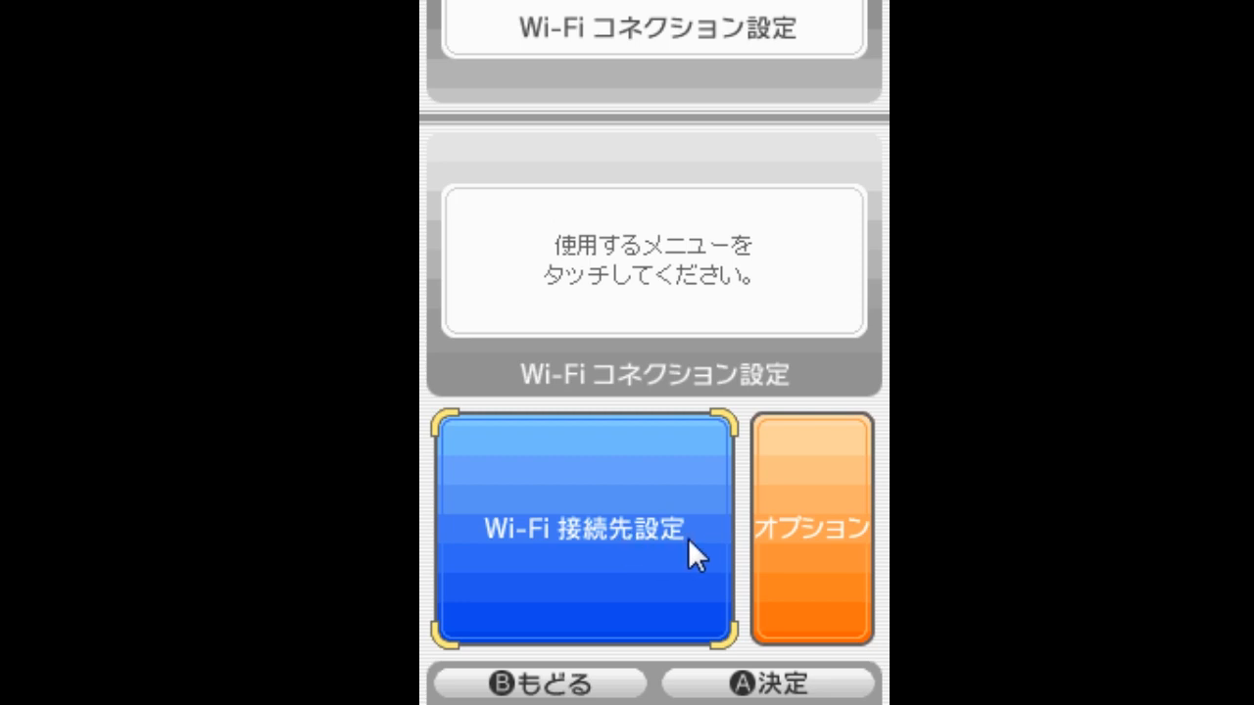
Erase all Wi-Fi user information stored on the DS through the connection settings' options and power the system off.
left_click(789, 541)
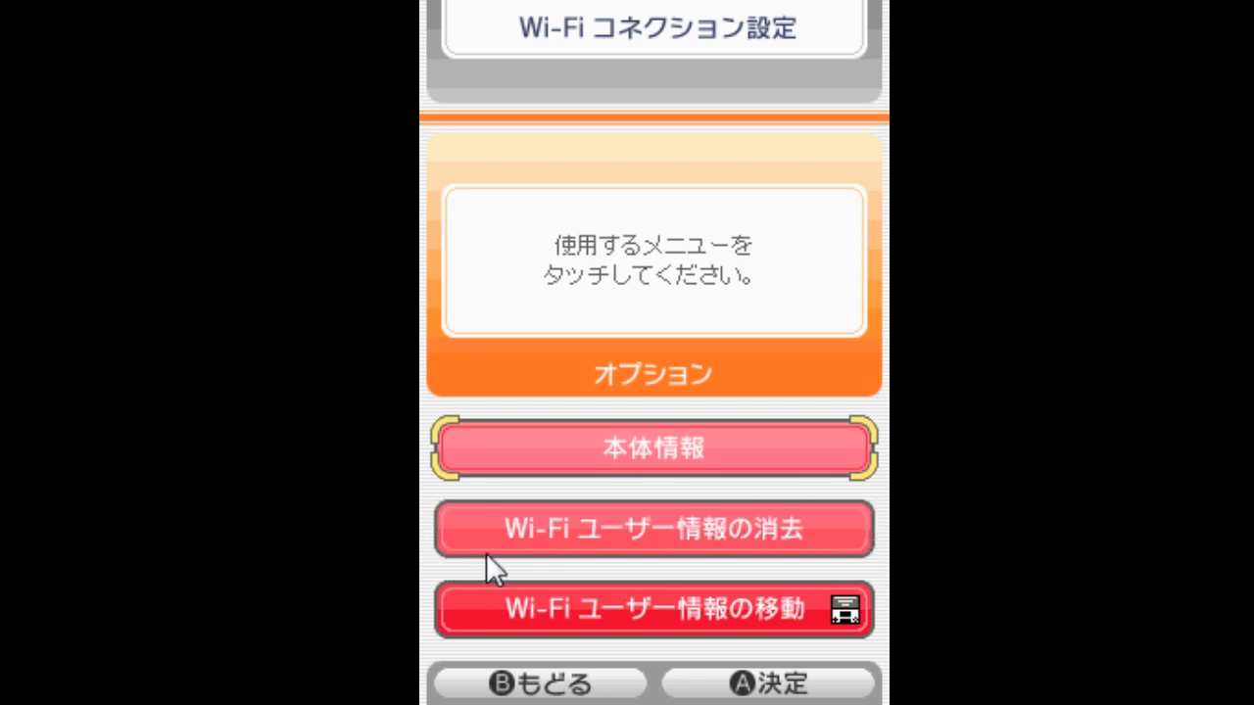
left_click(593, 532)
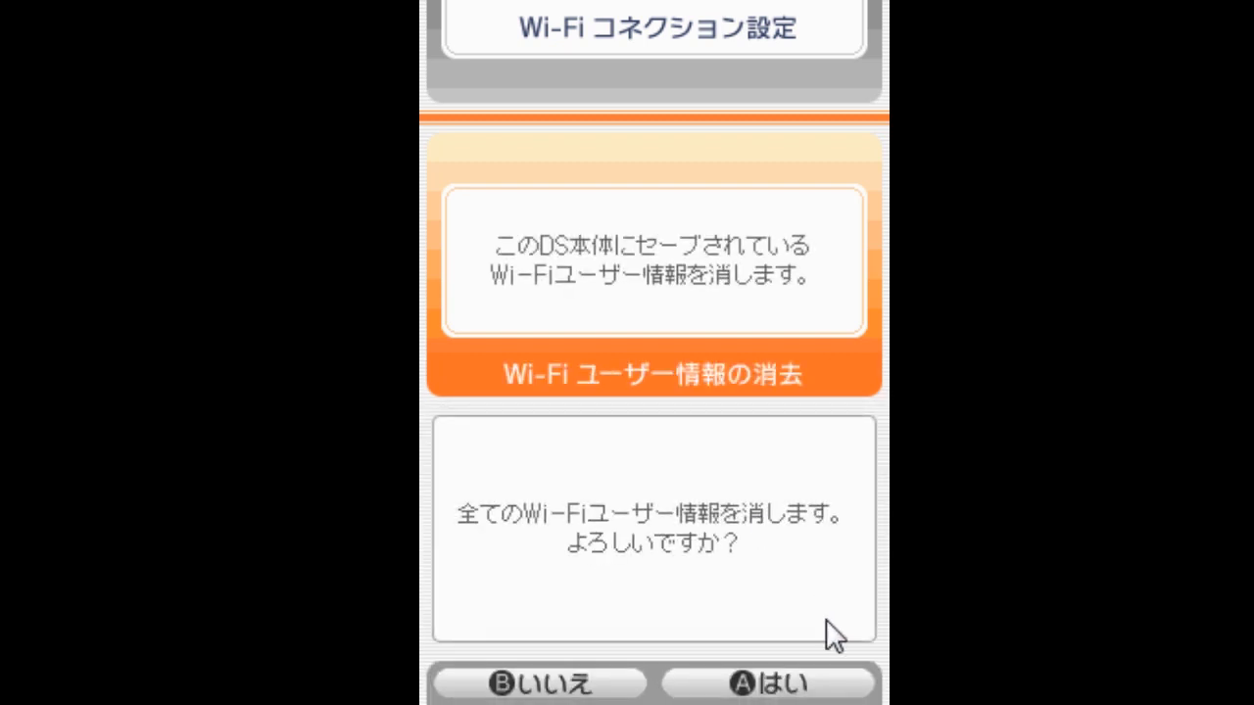
left_click(786, 691)
left_click(786, 619)
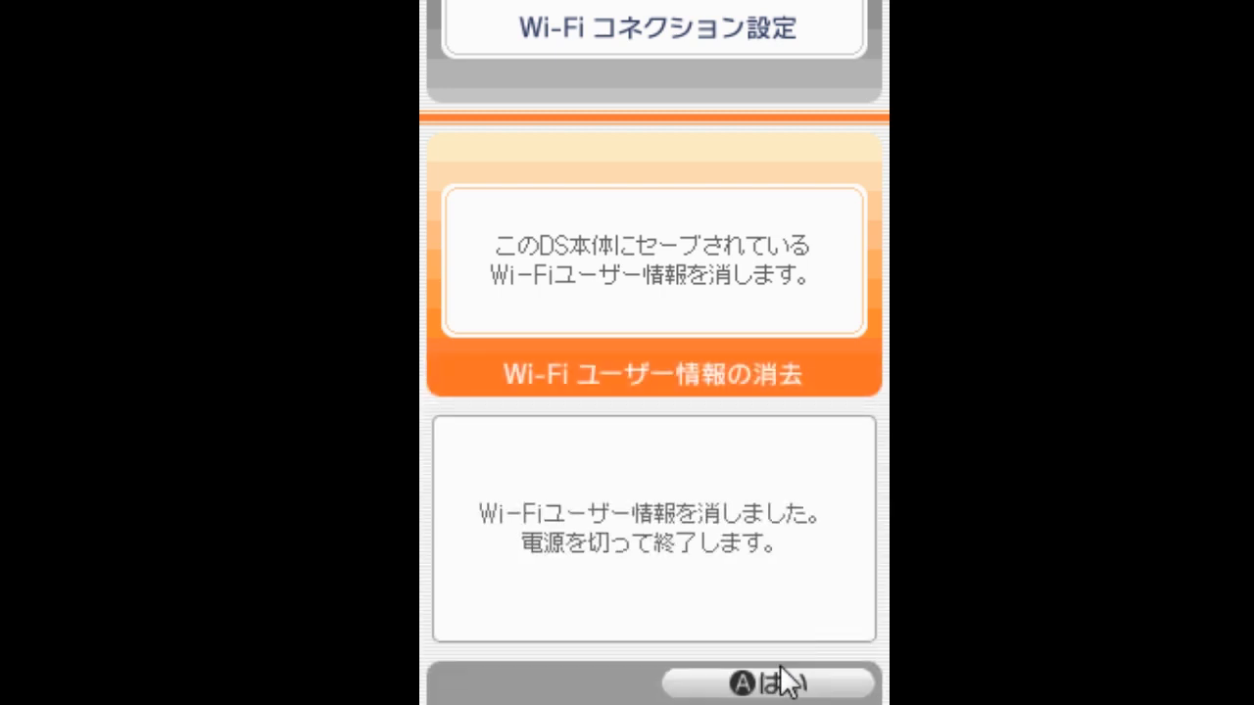
left_click(787, 682)
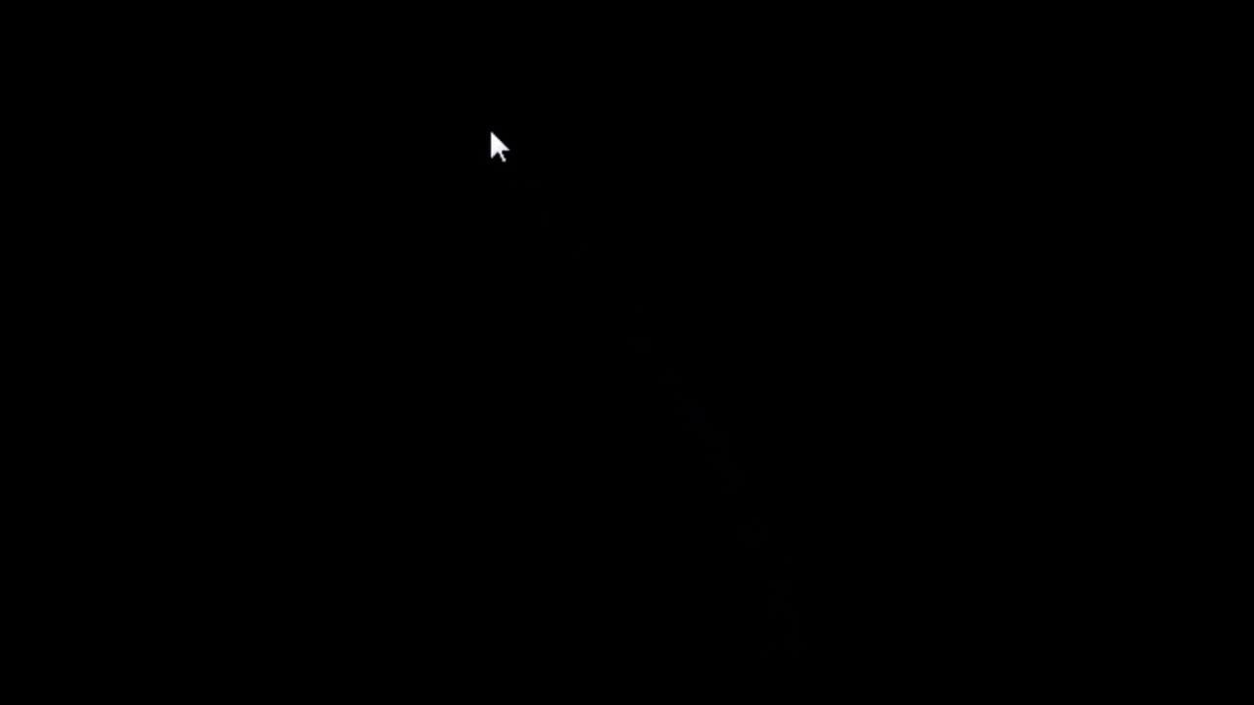
Reload the Red Joker ROM in the emulator and start the game from the DS home screen.
right_click(439, 8)
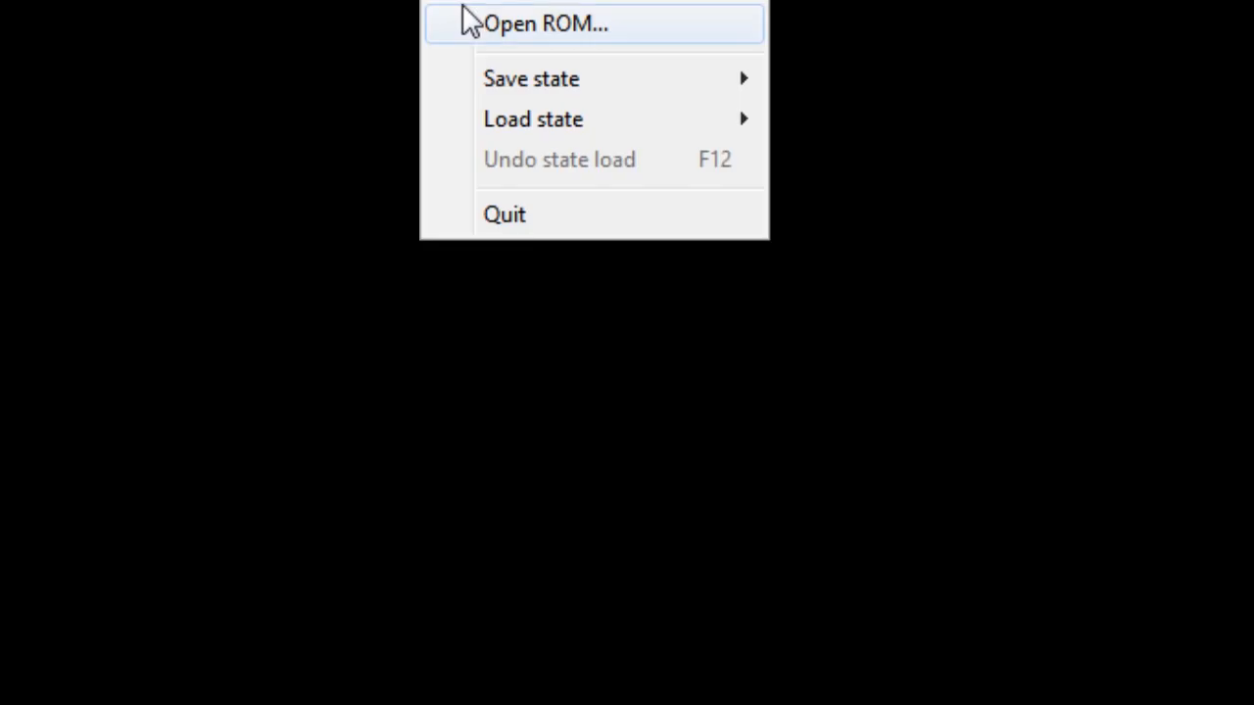
left_click(468, 20)
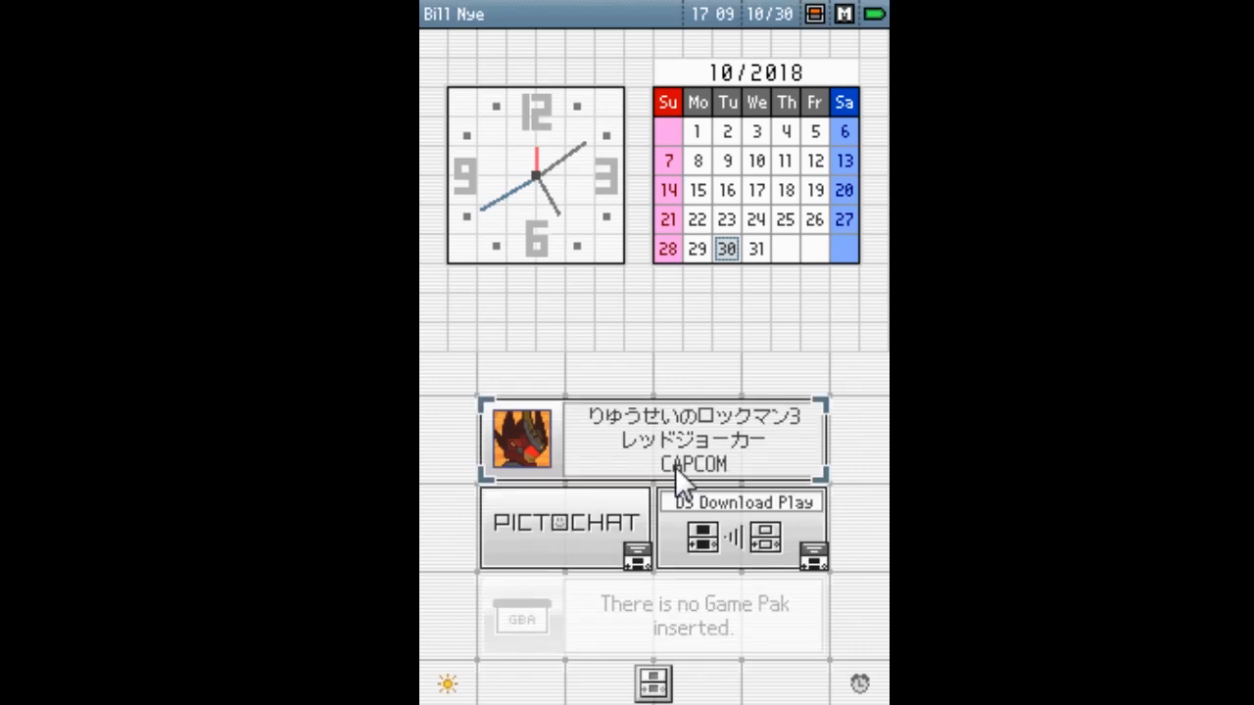
left_click(672, 431)
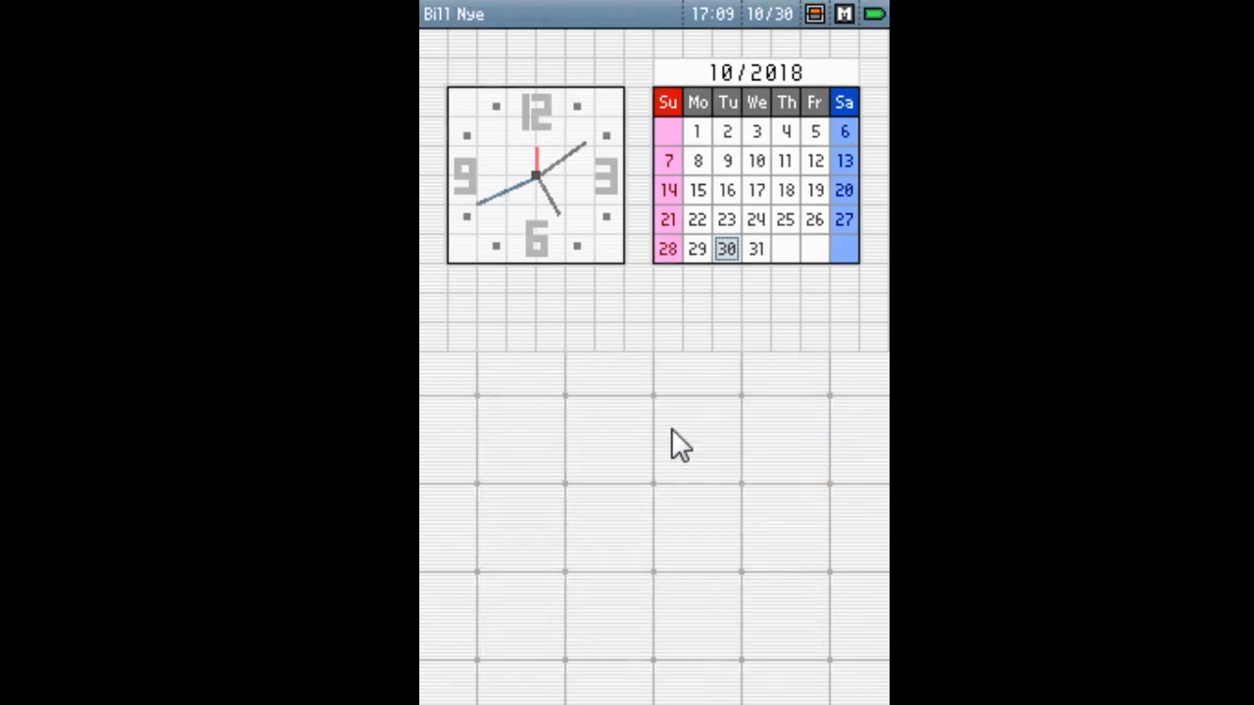